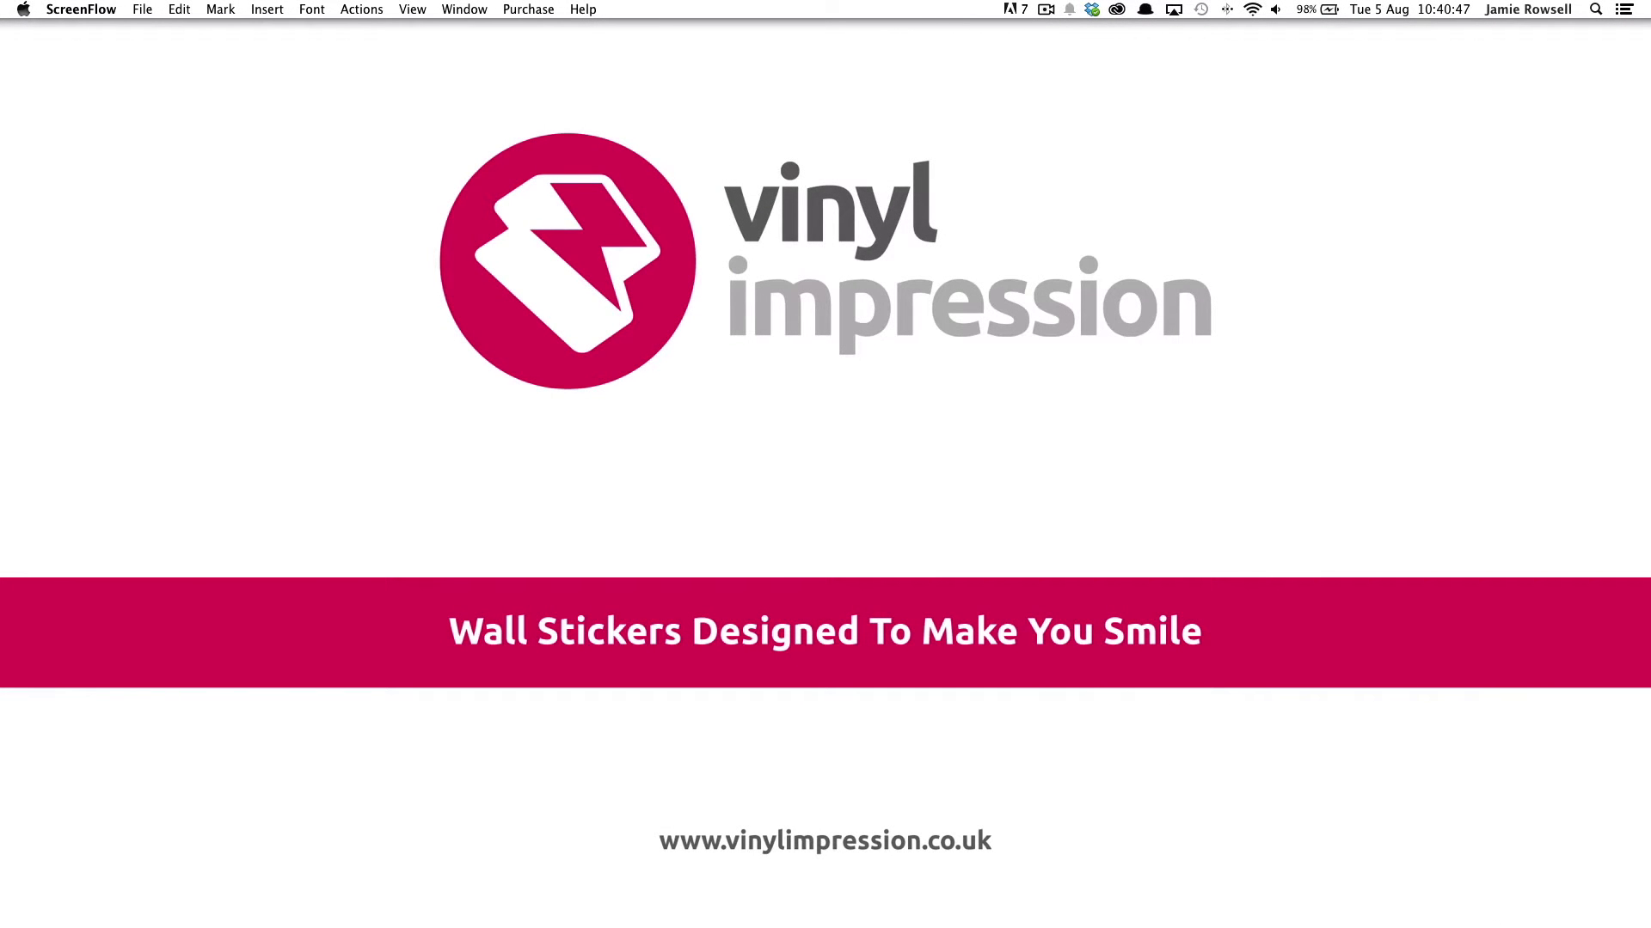
Restore the minimized Illustrator window showing Print Prep Tutorial.ai with the COMPANY NAME logo
{"action": "mouse_move", "coordinate": [1494, 926]}
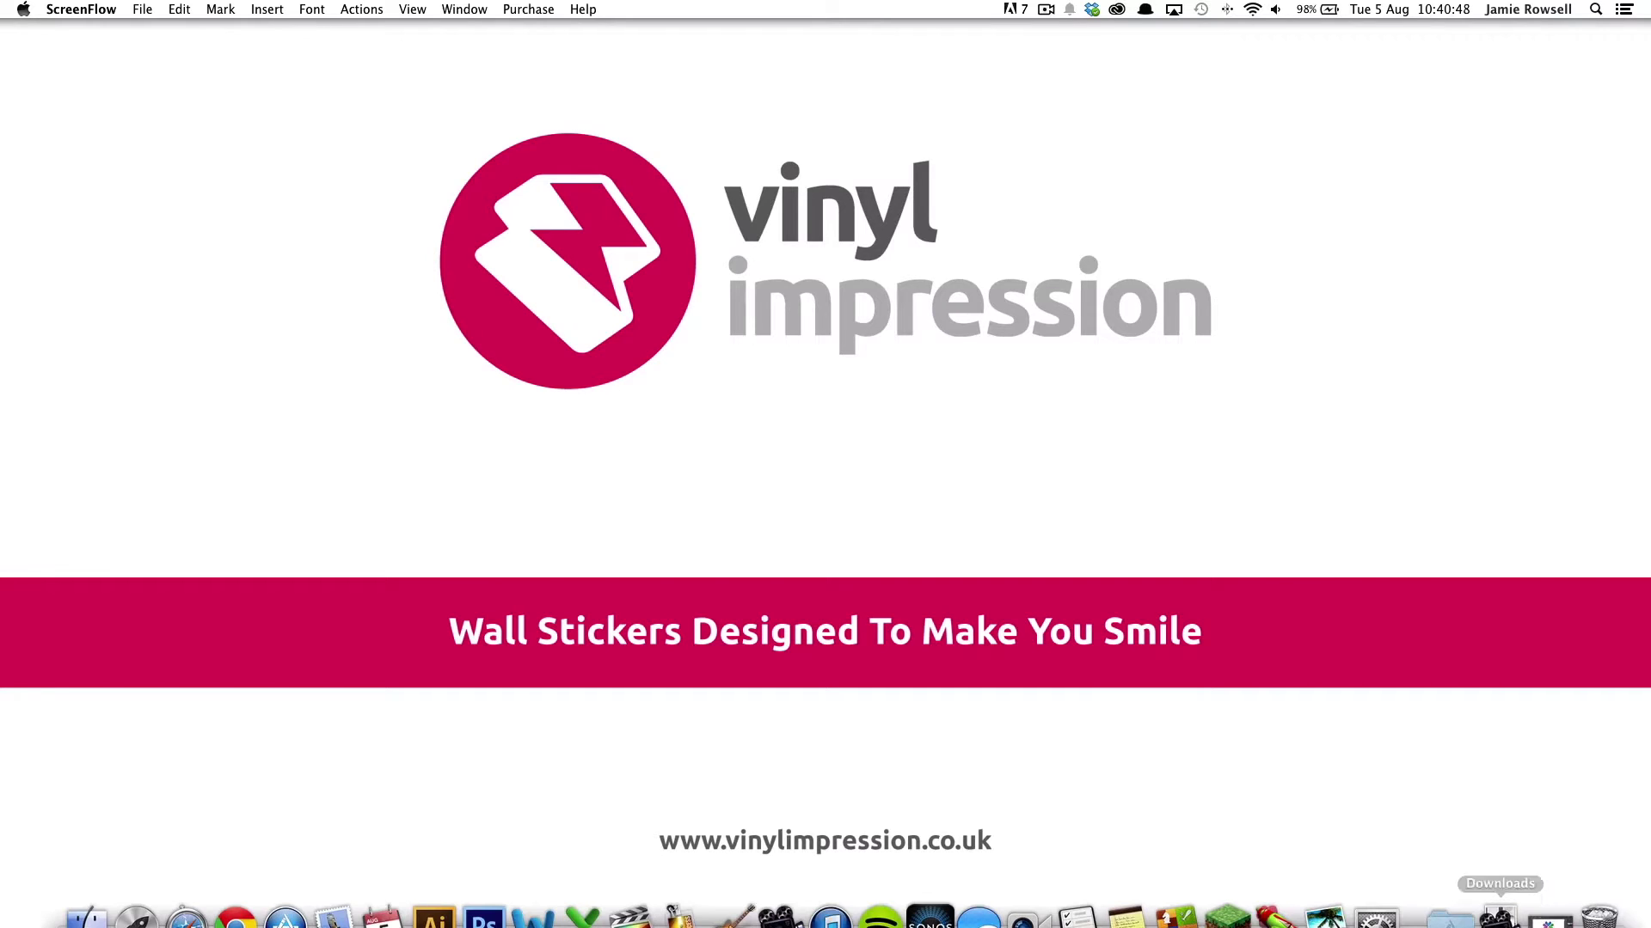
{"action": "left_click", "coordinate": [1539, 898]}
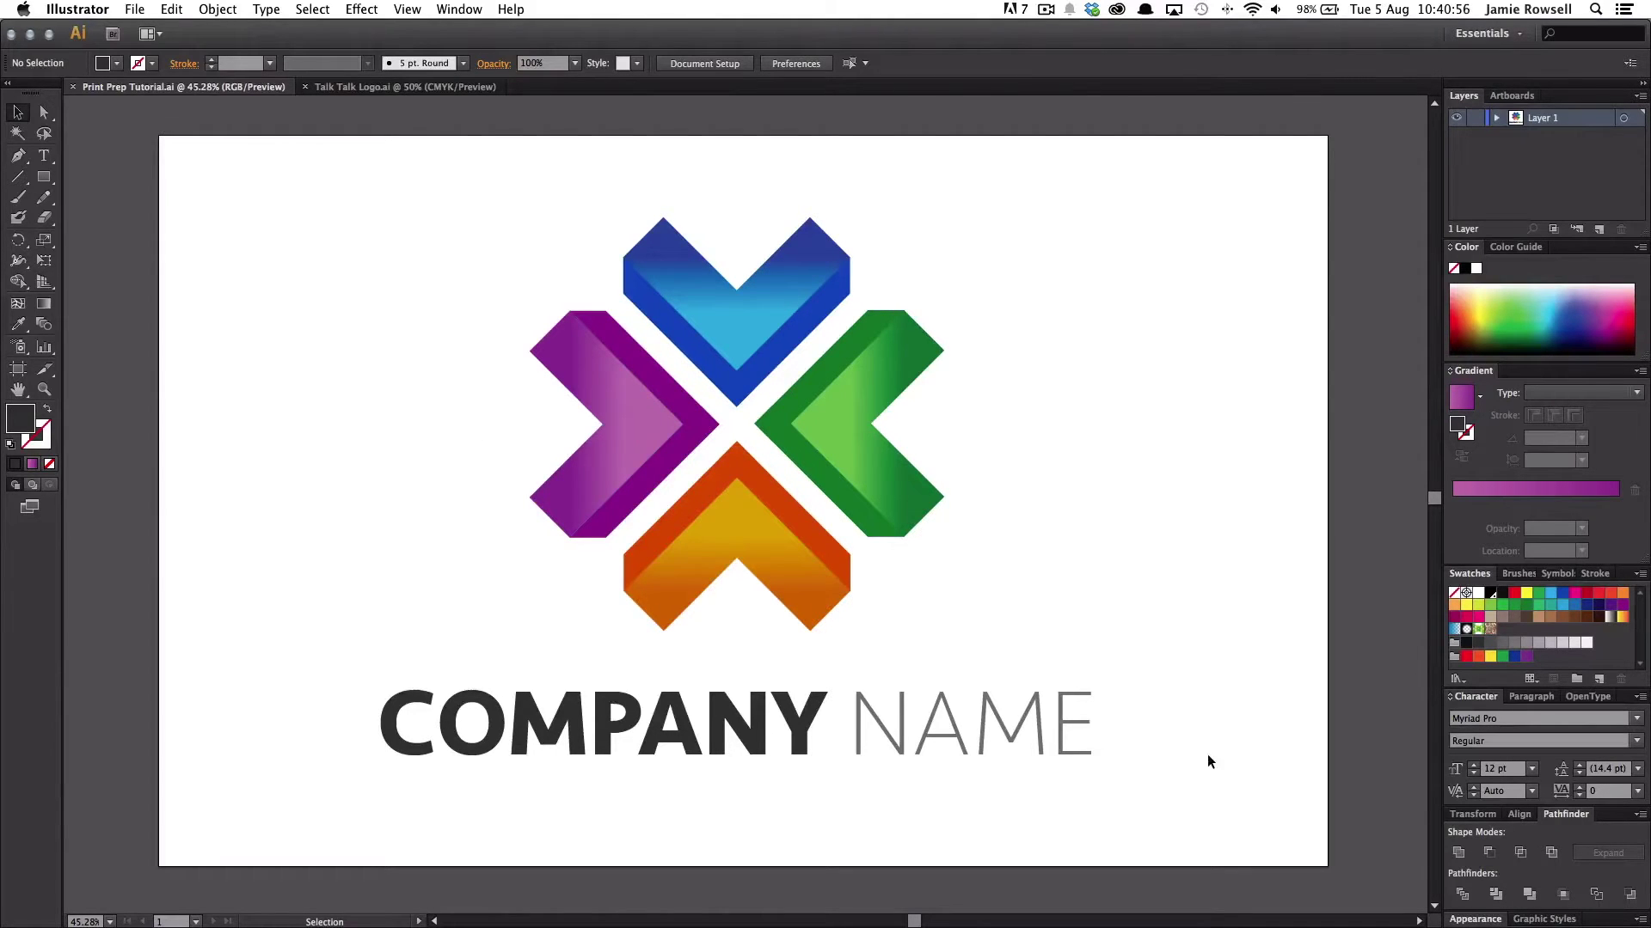
{"action": "left_click_drag", "start_coordinate": [1207, 757], "coordinate": [359, 710]}
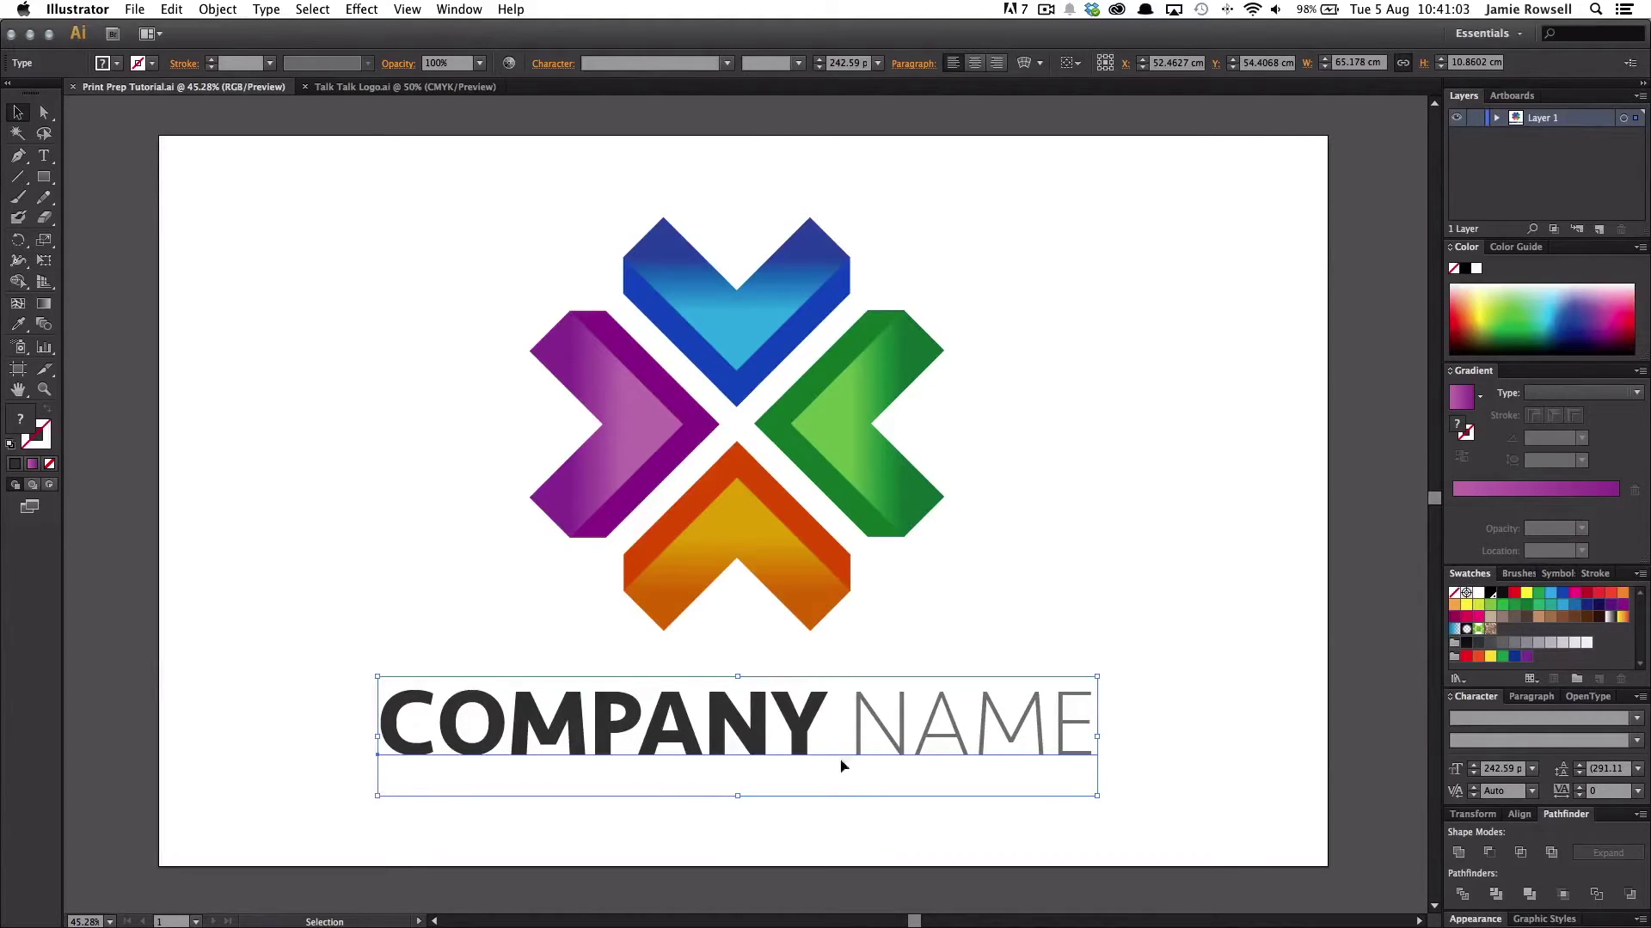
{"action": "double_click", "coordinate": [838, 731]}
{"action": "type", "text": "fghjkjskj"}
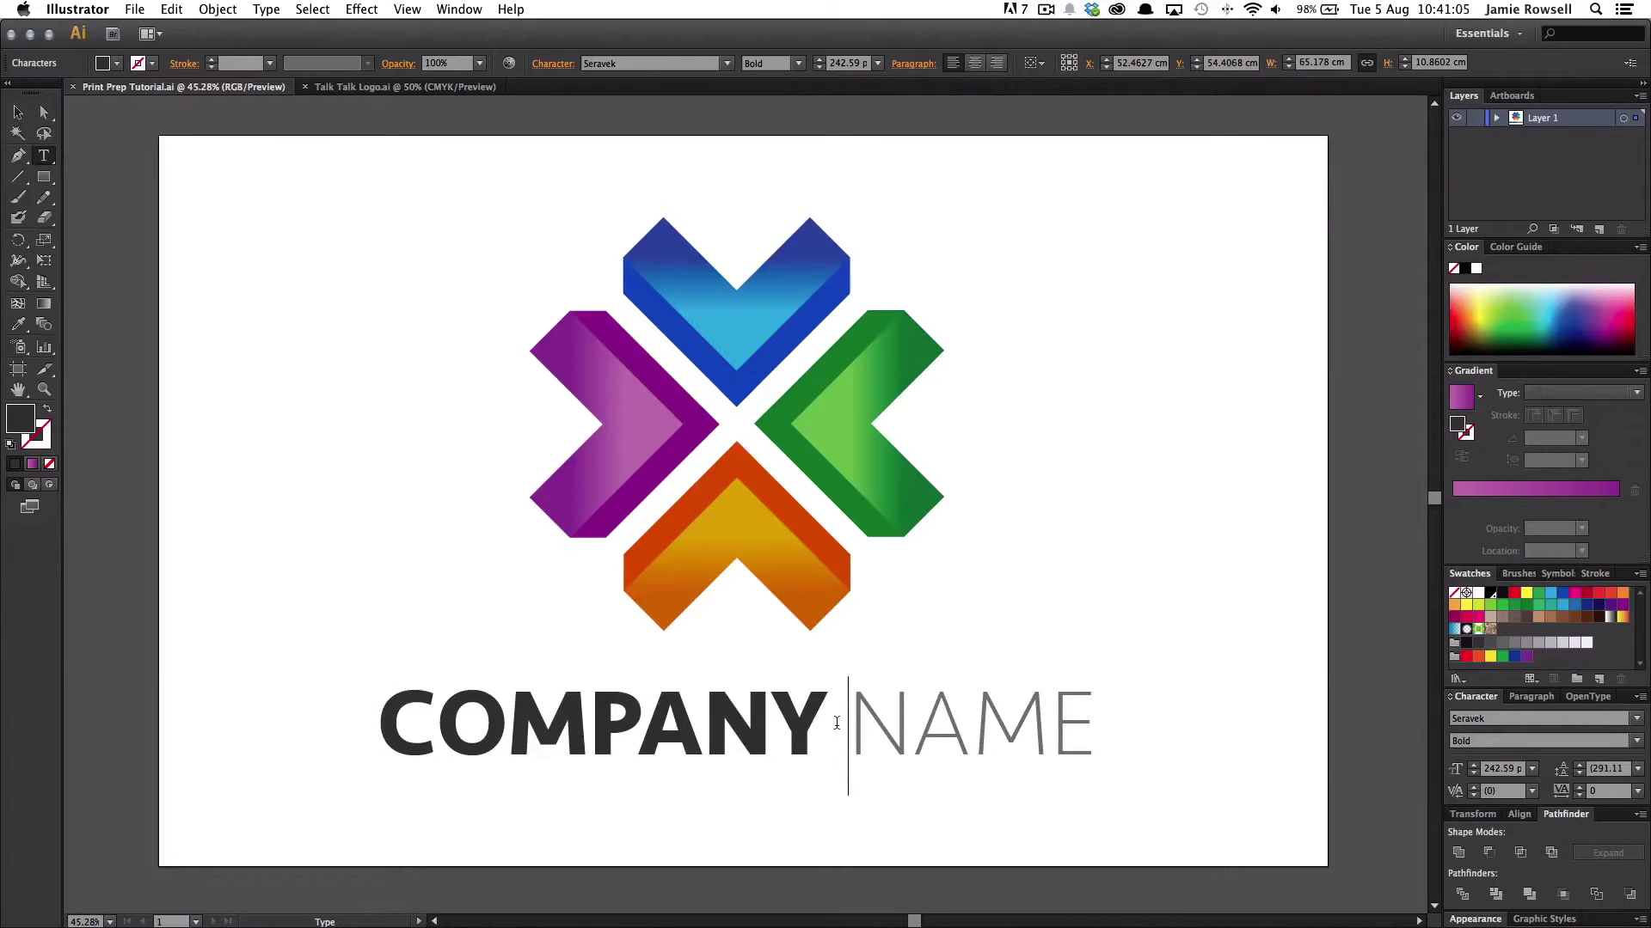
{"action": "key", "text": "BackSpace"}
{"action": "key", "text": "BackSpace"}
{"action": "key", "text": "BackSpace"}
{"action": "key", "text": "BackSpace"}
{"action": "key", "text": "BackSpace"}
{"action": "key", "text": "BackSpace"}
{"action": "key", "text": "BackSpace"}
{"action": "key", "text": "BackSpace"}
{"action": "key", "text": "BackSpace"}
{"action": "key", "text": "BackSpace"}
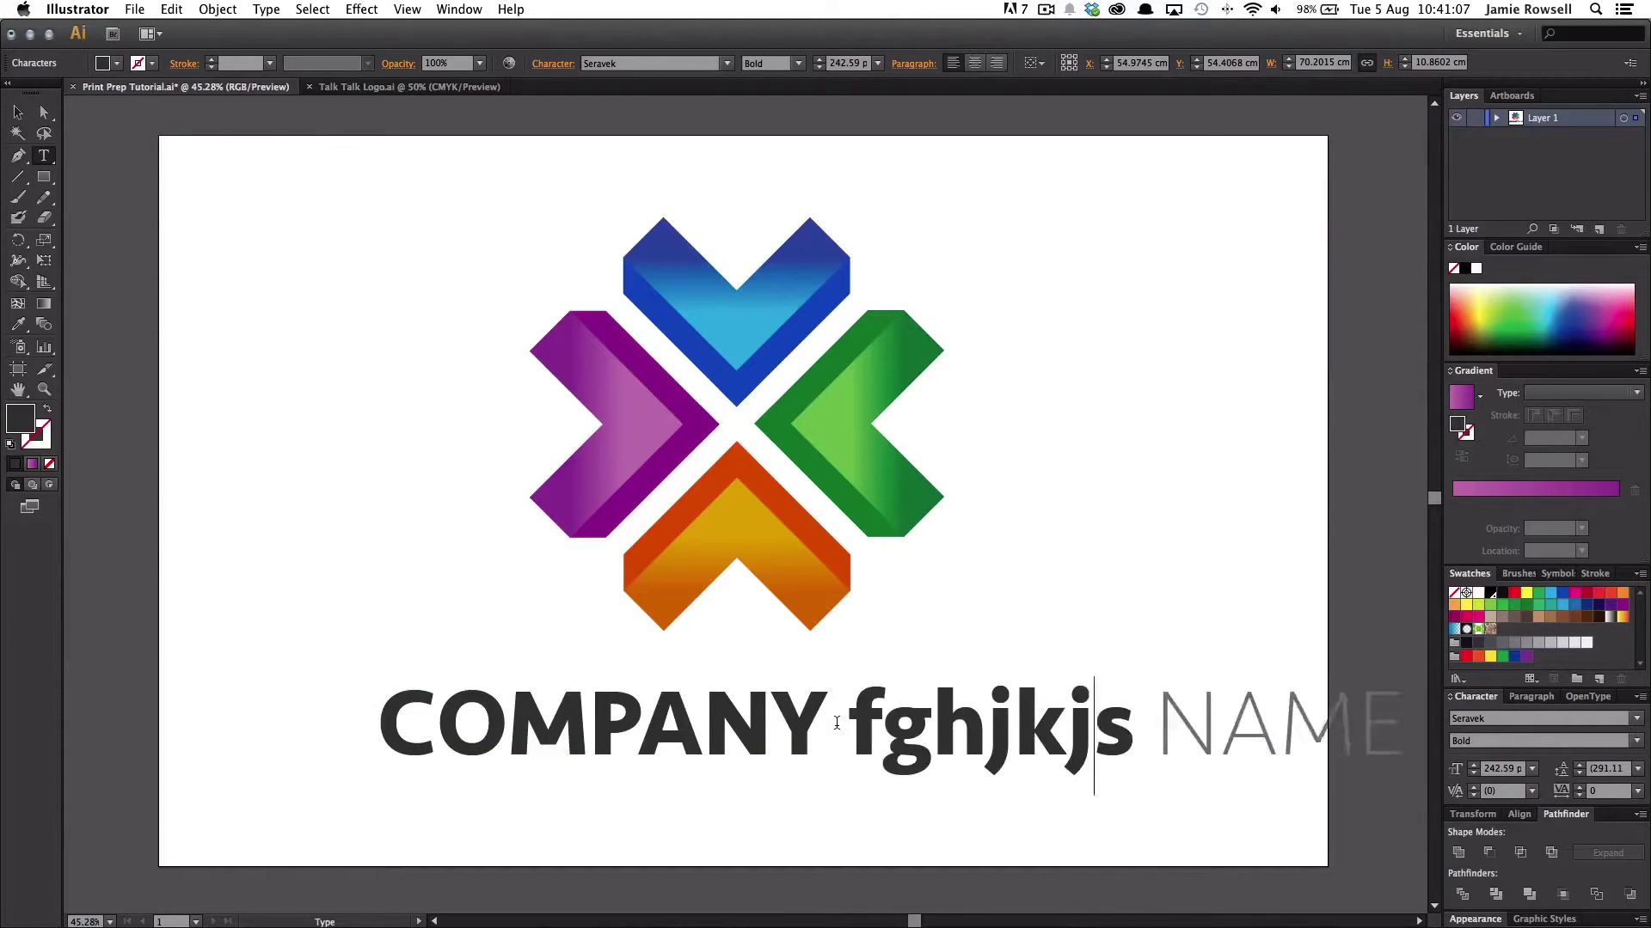
{"action": "key", "text": "Escape"}
{"action": "left_click", "coordinate": [341, 654]}
{"action": "left_click_drag", "start_coordinate": [341, 654], "coordinate": [1179, 798]}
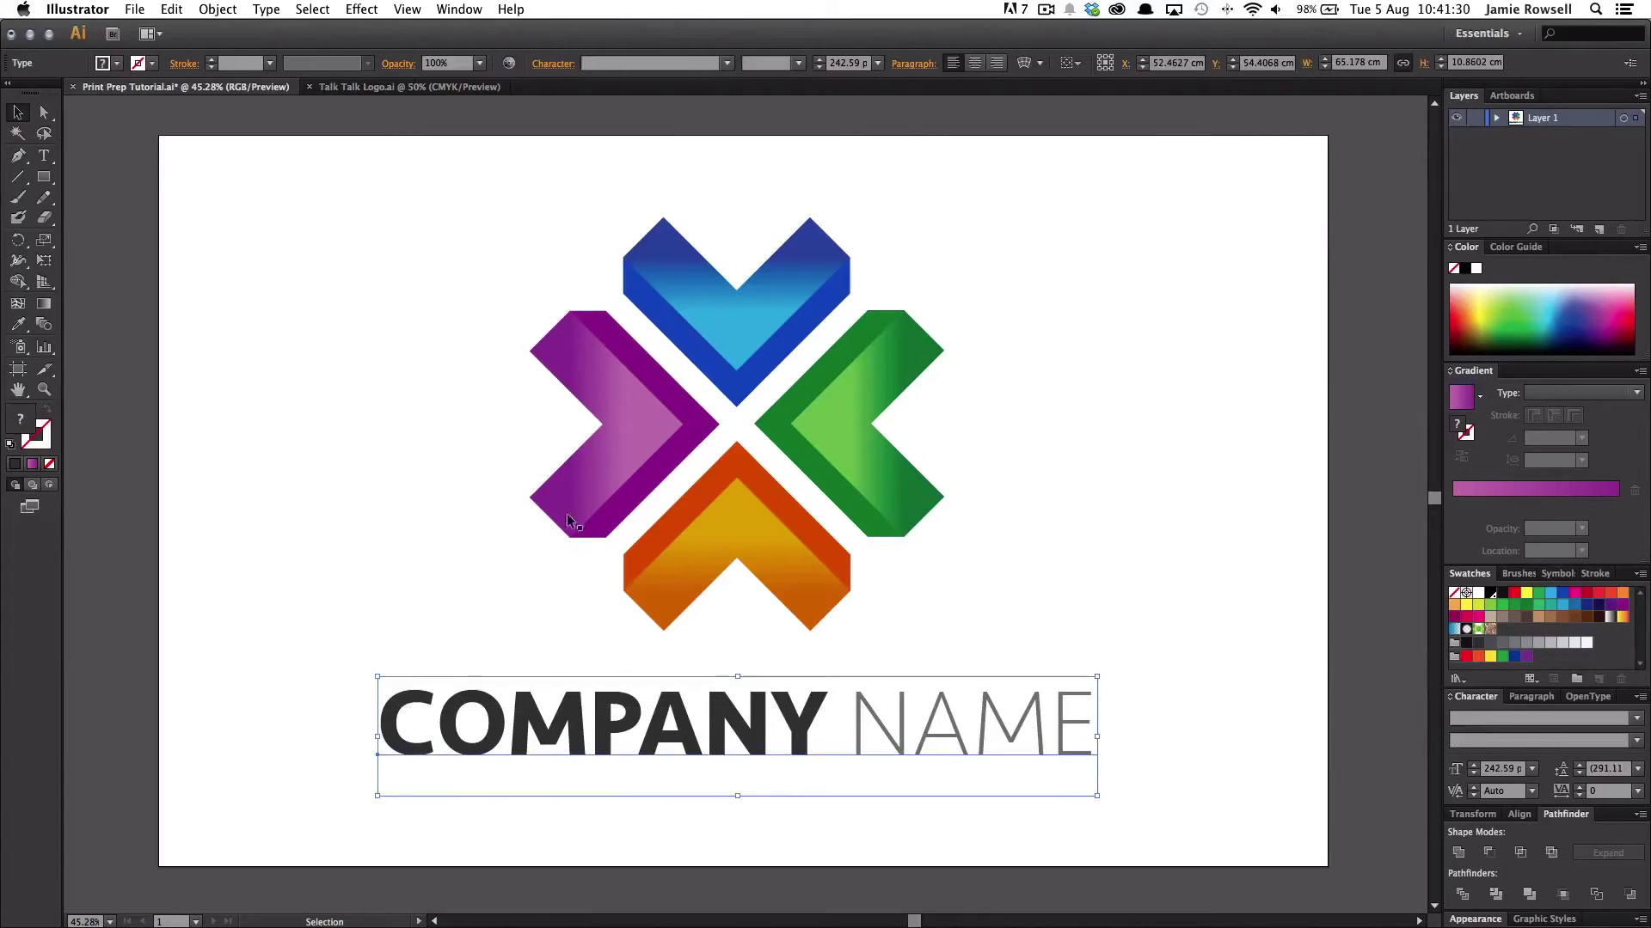
{"action": "left_click", "coordinate": [276, 11]}
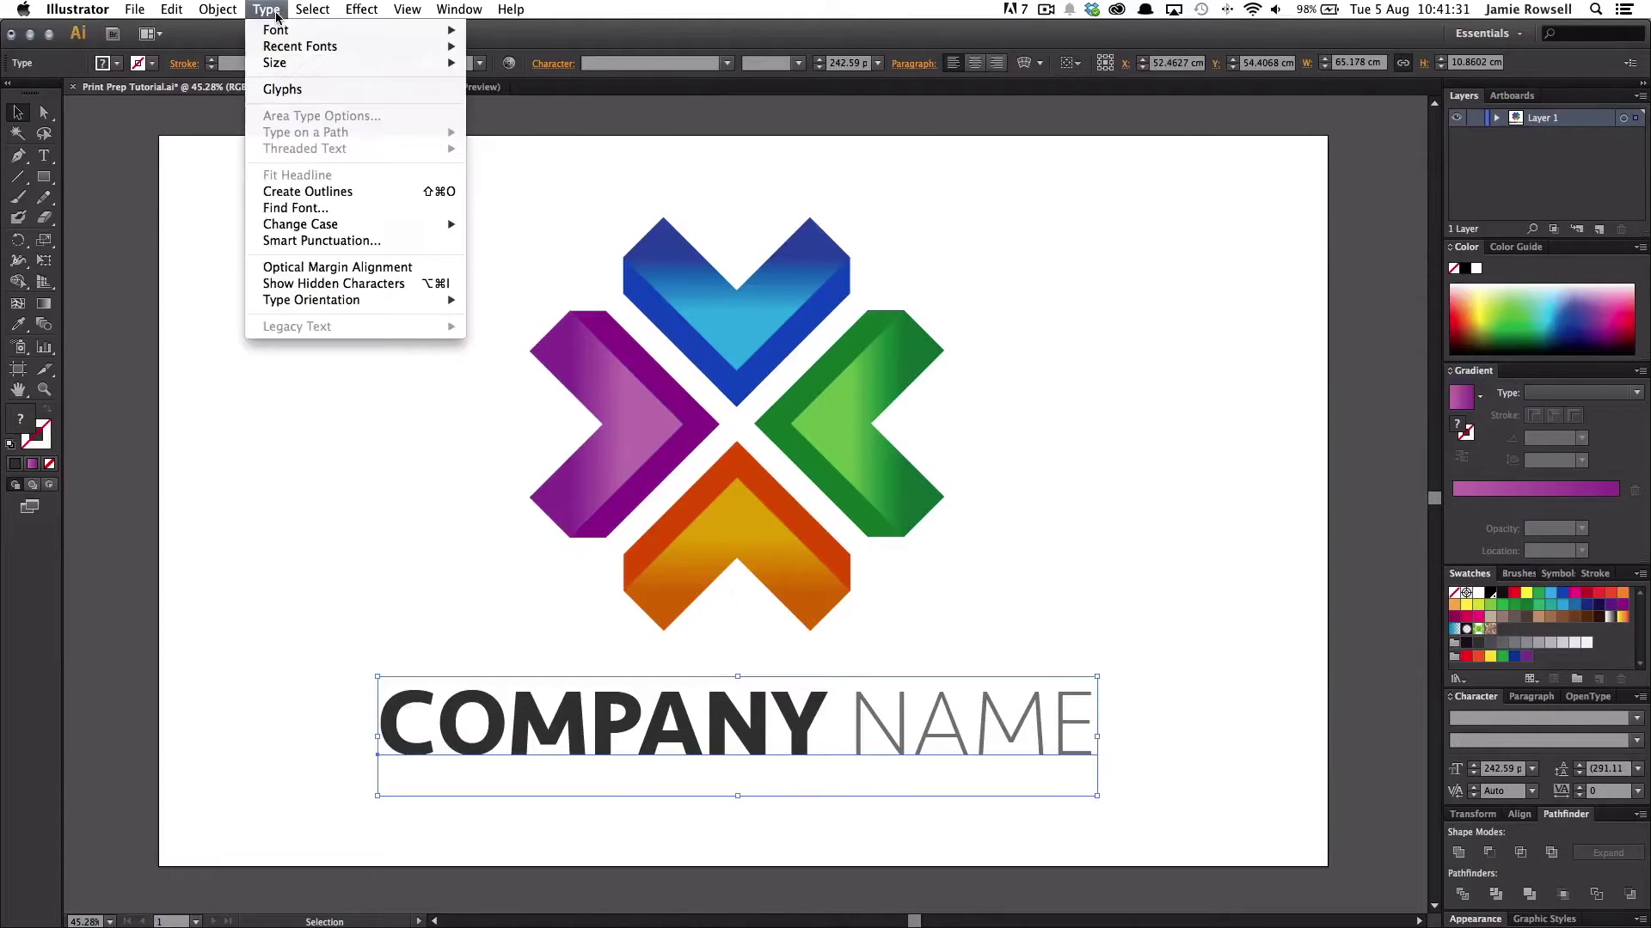
Convert the COMPANY NAME text to outlined shapes, then deselect the letters
{"action": "left_click", "coordinate": [324, 196]}
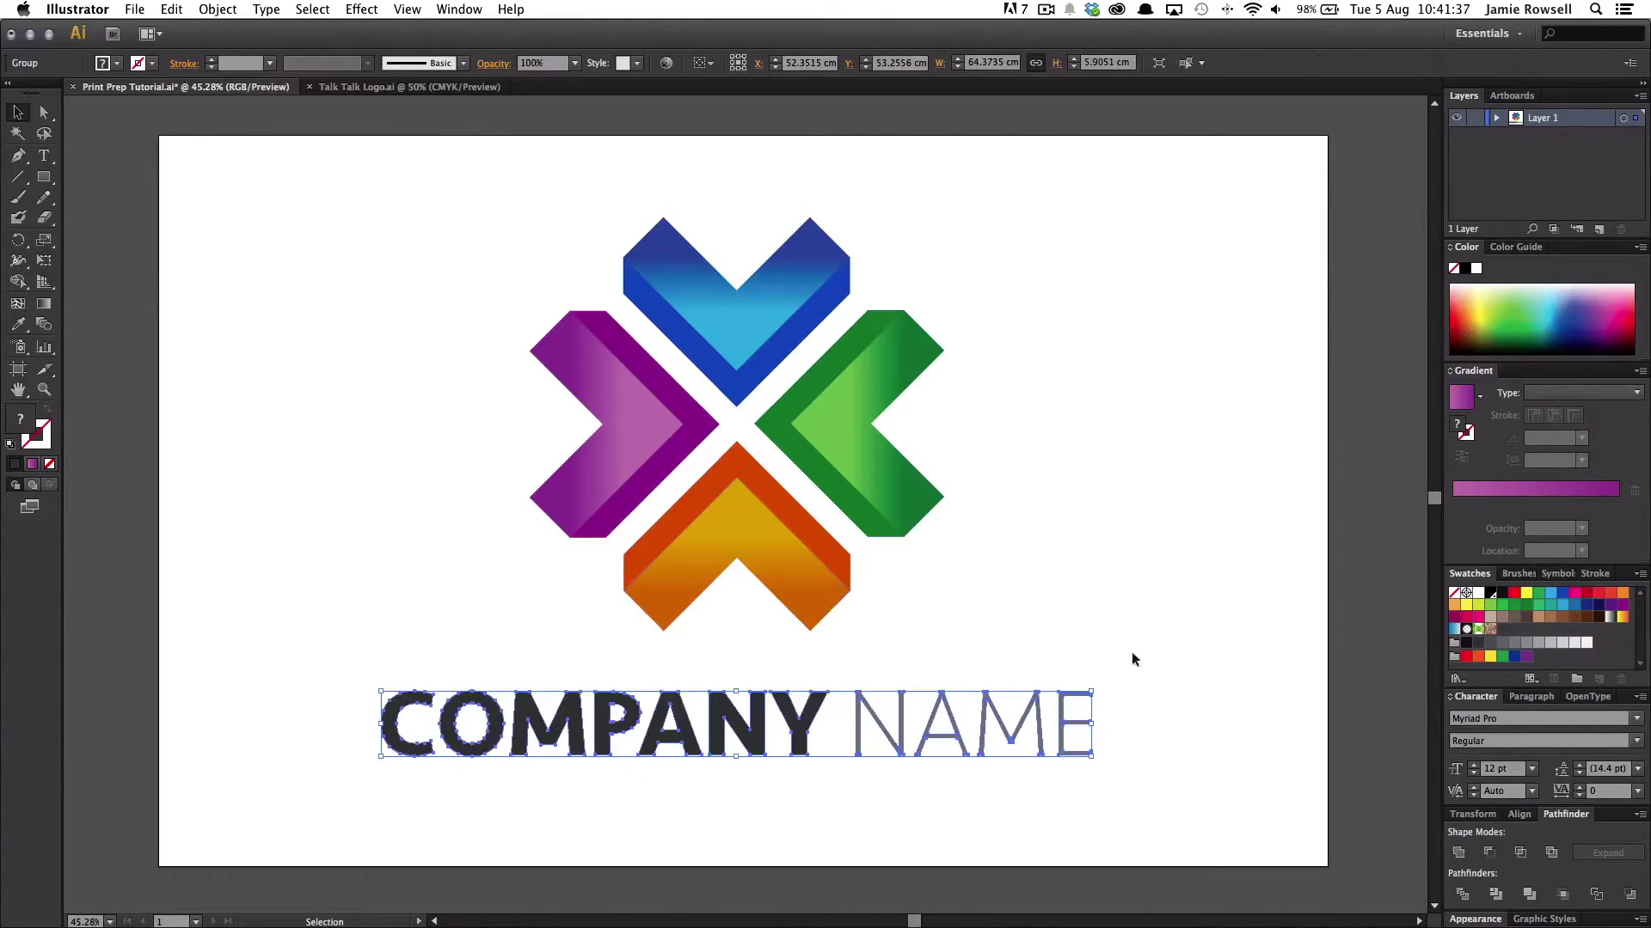
{"action": "left_click_drag", "start_coordinate": [1158, 697], "coordinate": [258, 760]}
{"action": "left_click", "coordinate": [457, 791]}
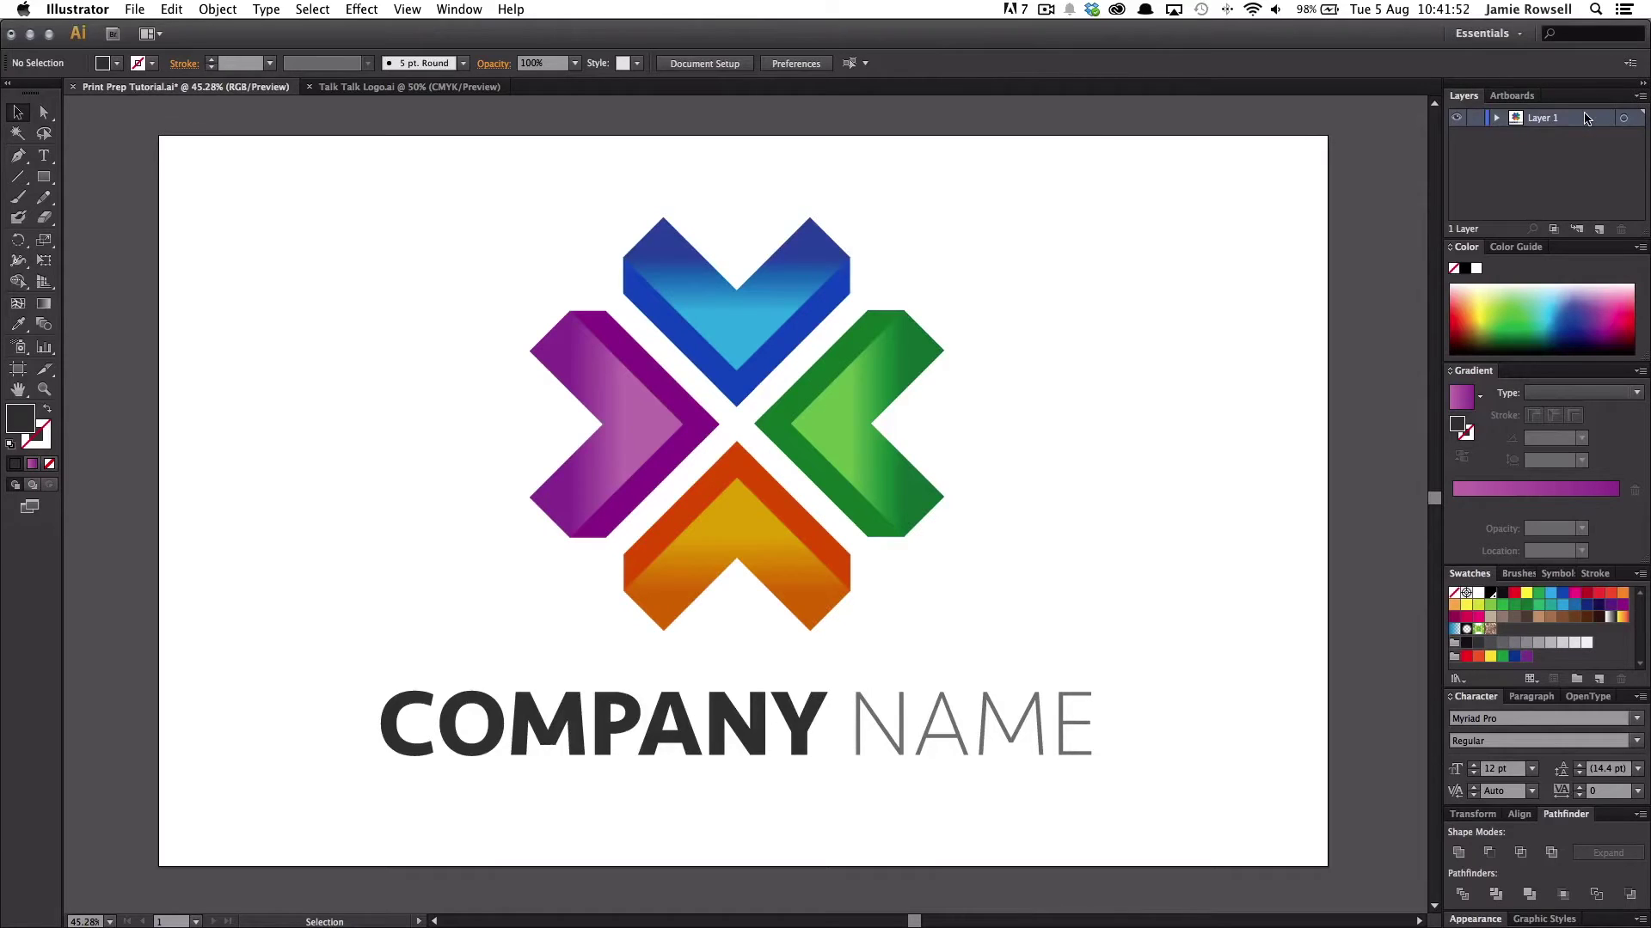
Duplicate the logo layer and name the three layers Print, Bleed and Cut
{"action": "left_click_drag", "start_coordinate": [1586, 118], "coordinate": [1582, 151]}
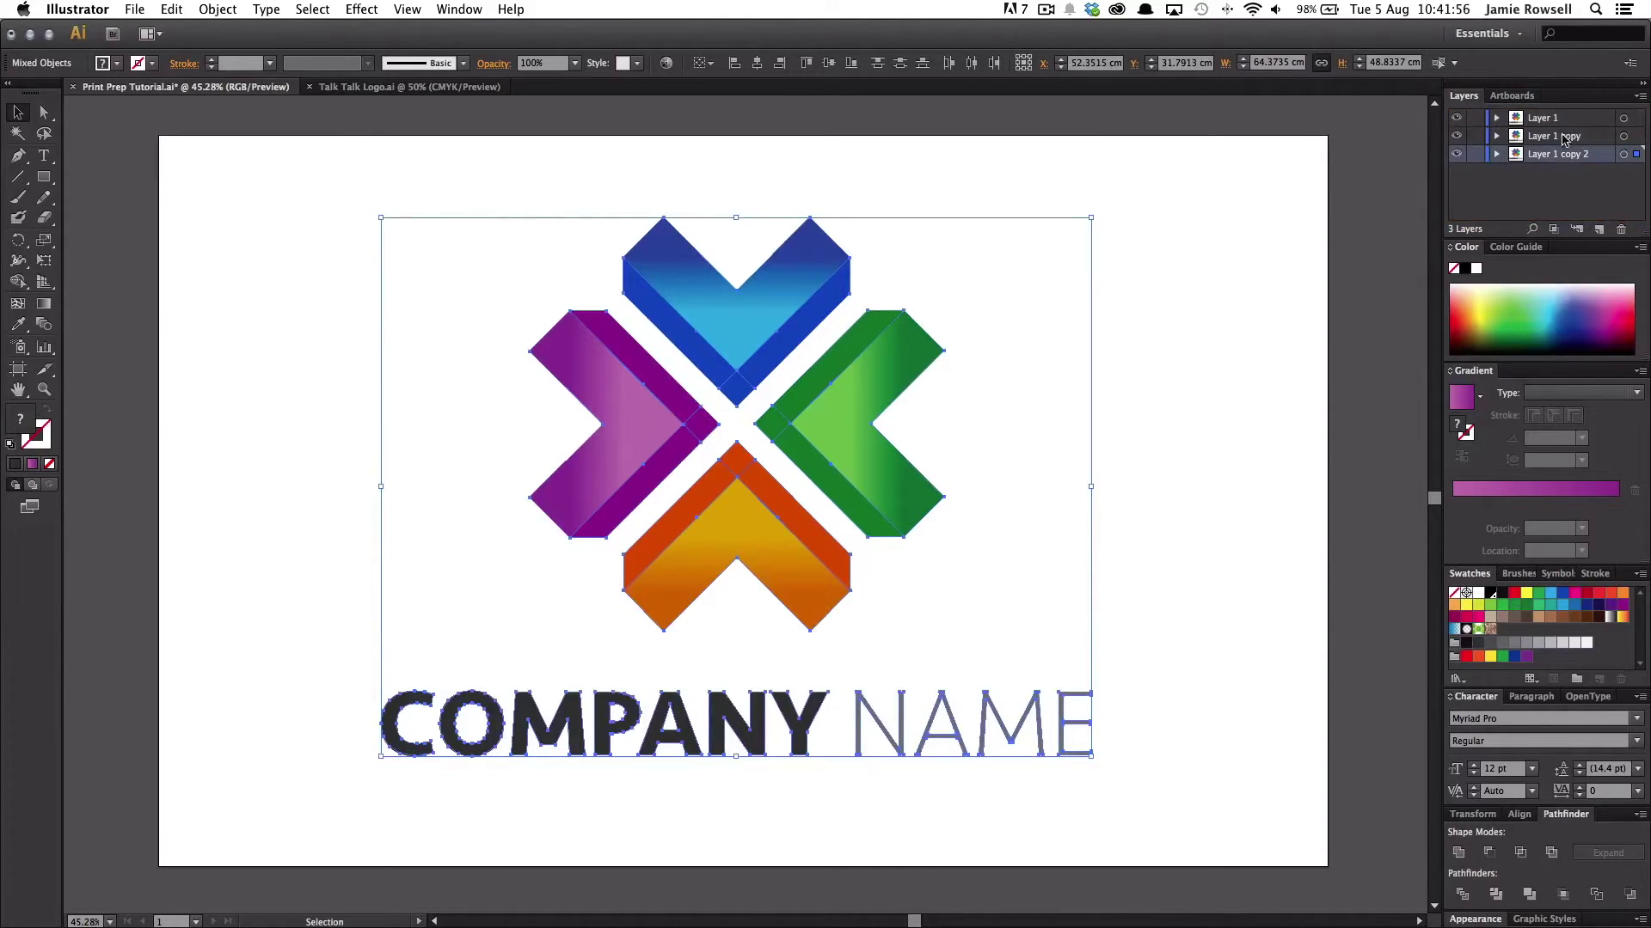
{"action": "double_click", "coordinate": [1546, 123]}
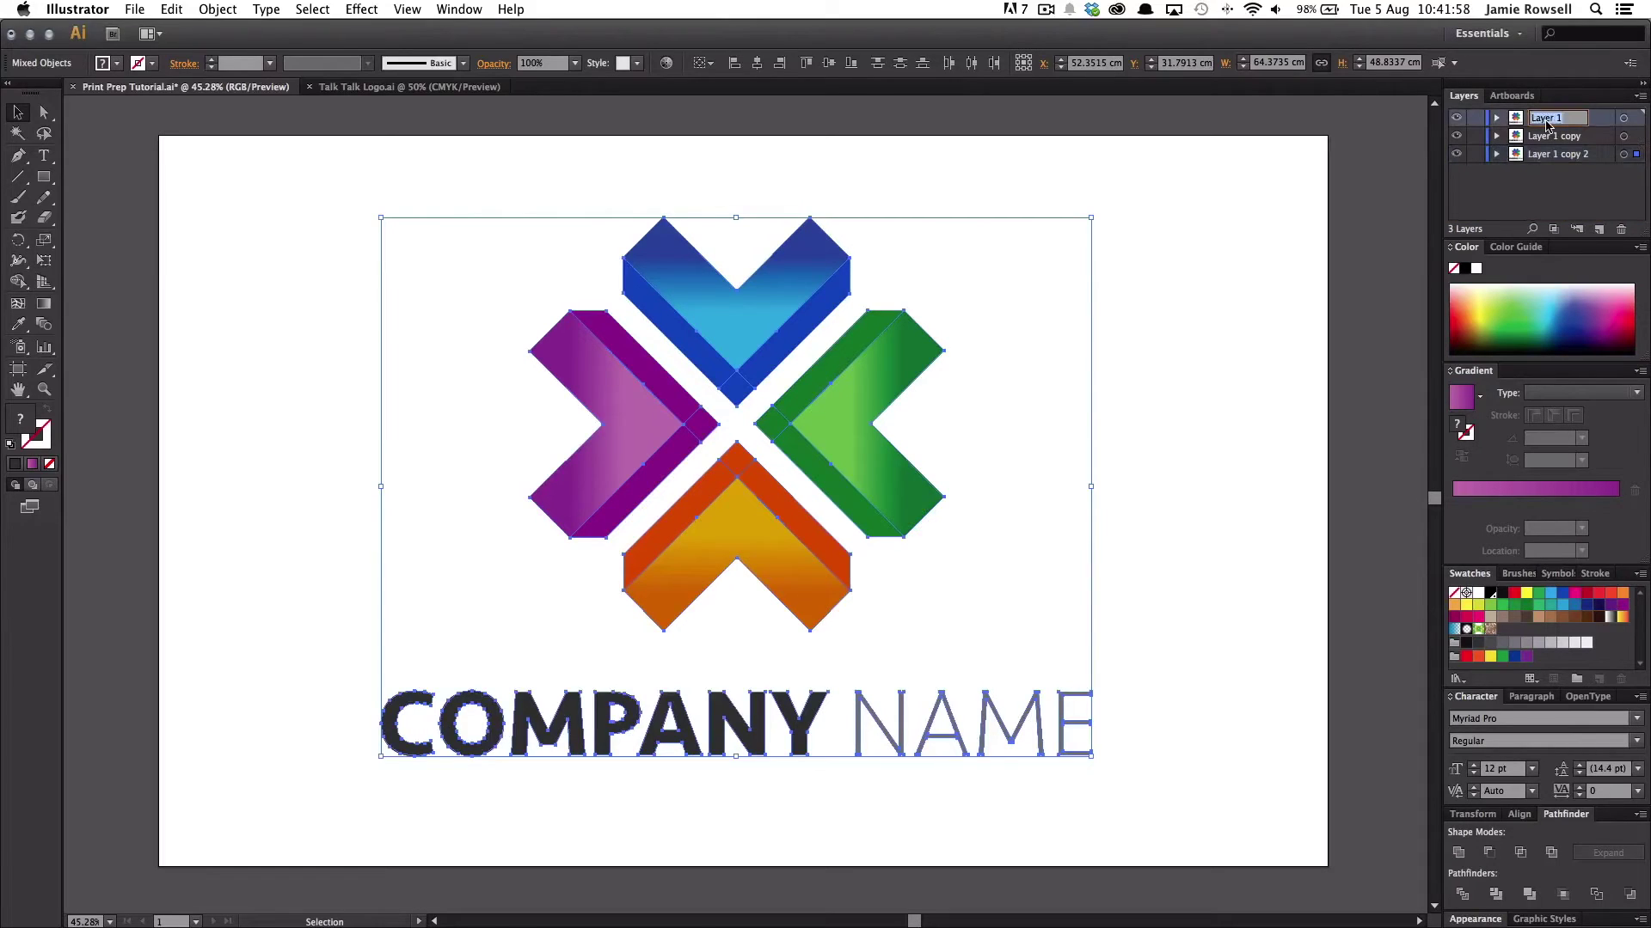
{"action": "type", "text": "Print"}
{"action": "double_click", "coordinate": [1563, 138]}
{"action": "type", "text": "Bleed"}
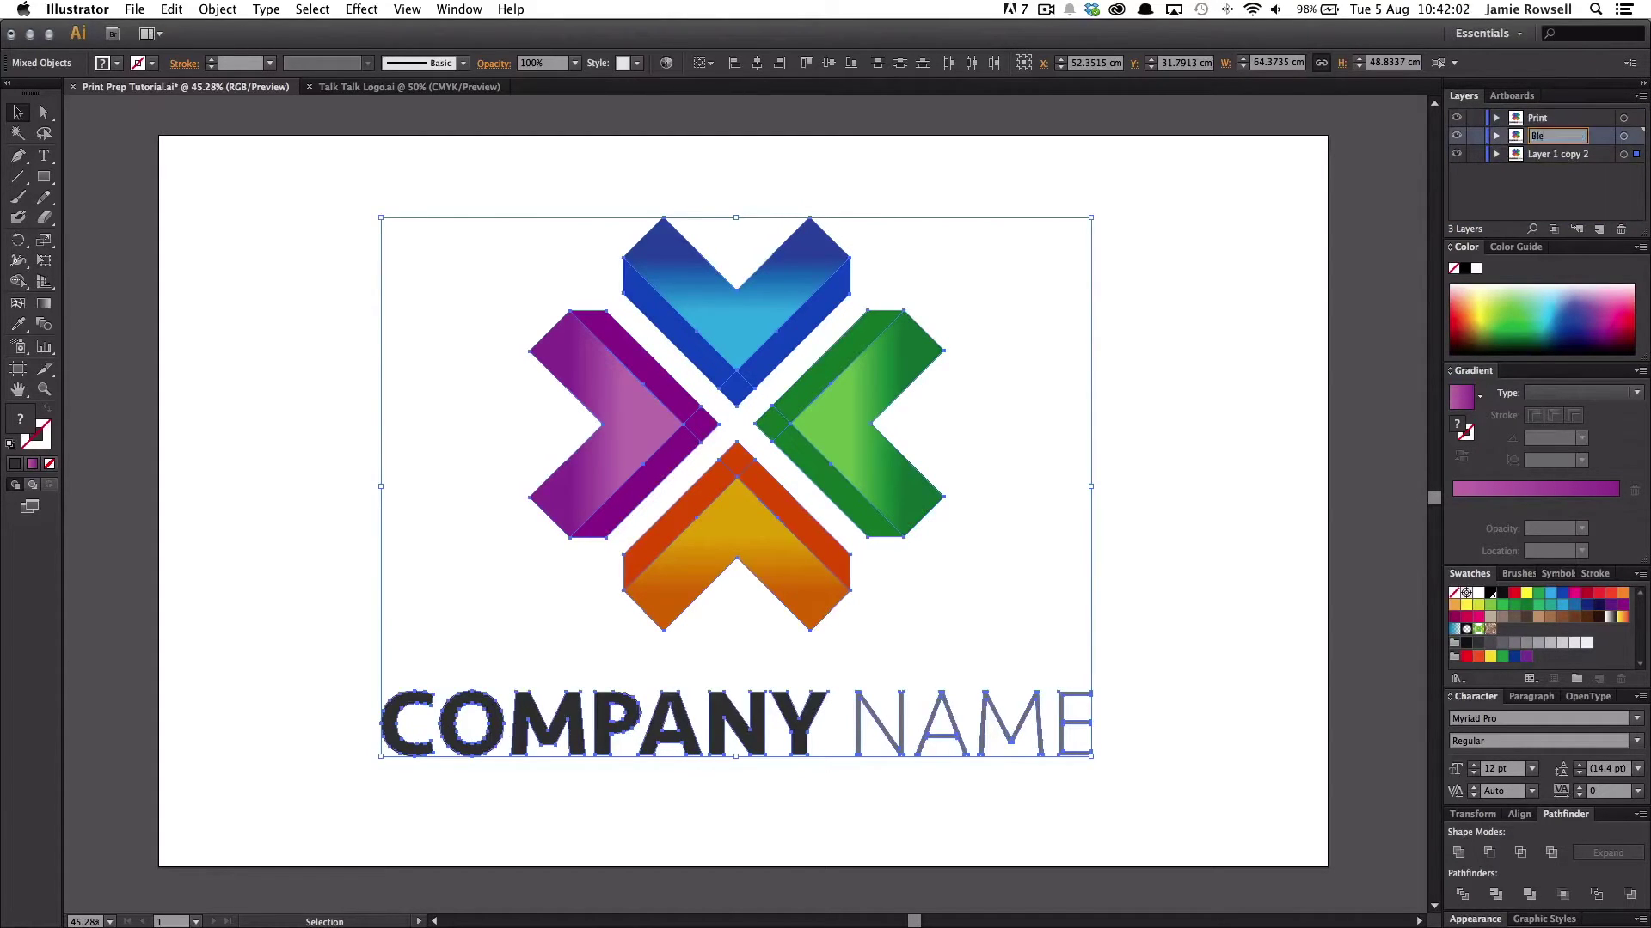
{"action": "double_click", "coordinate": [1563, 156]}
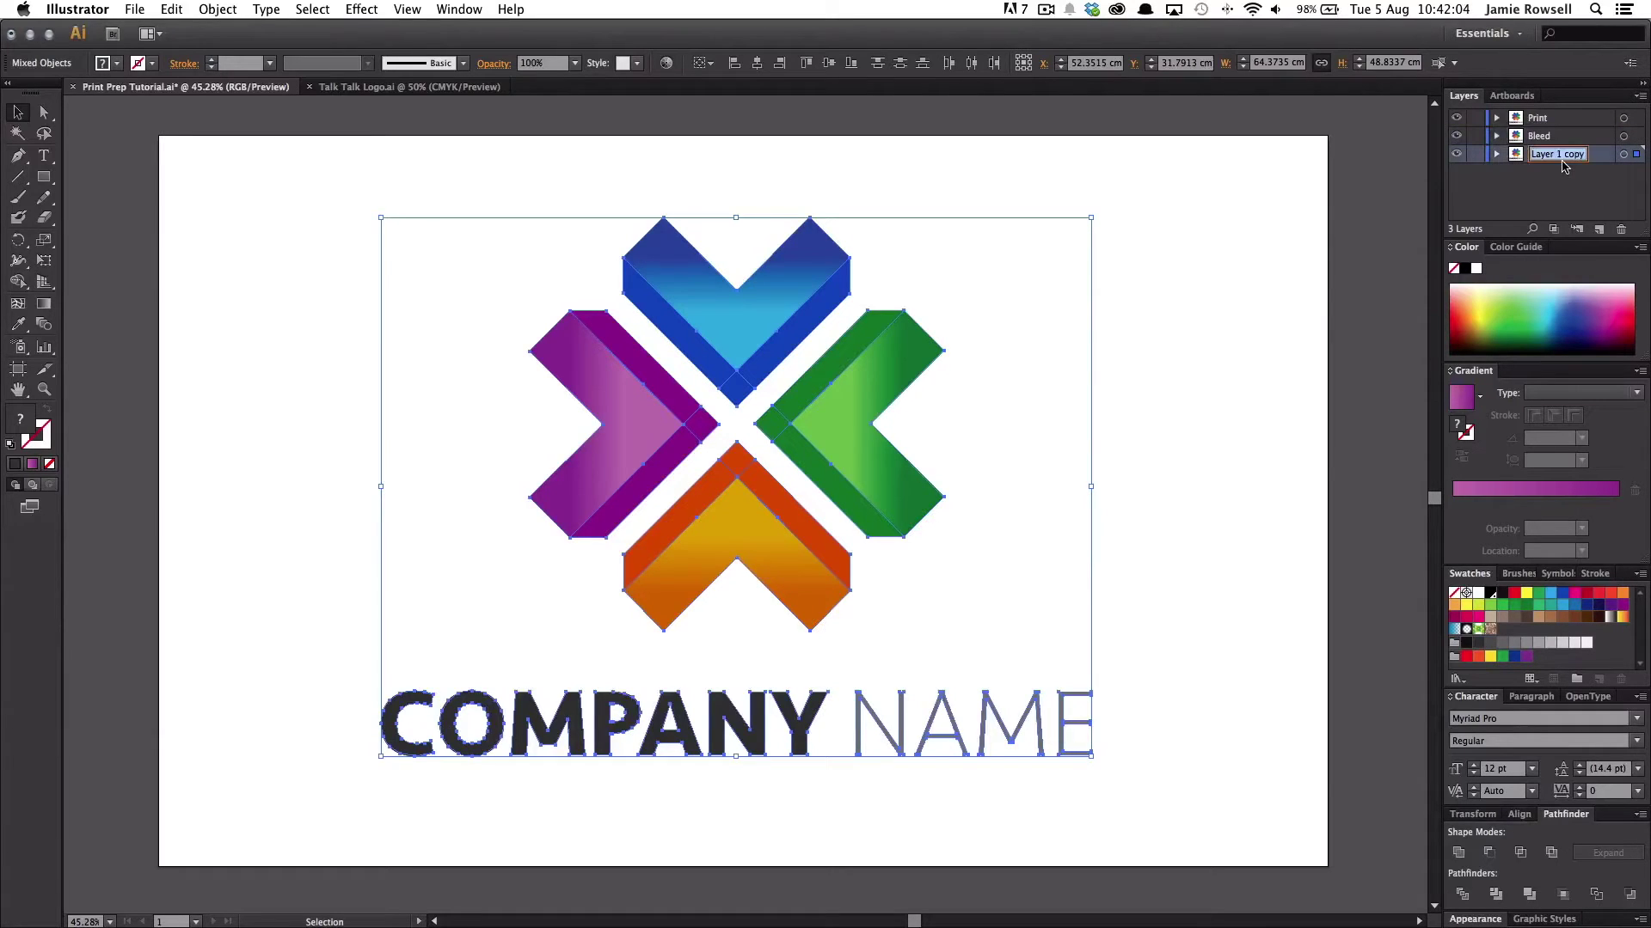
{"action": "type", "text": "Cut"}
{"action": "left_click", "coordinate": [1492, 193]}
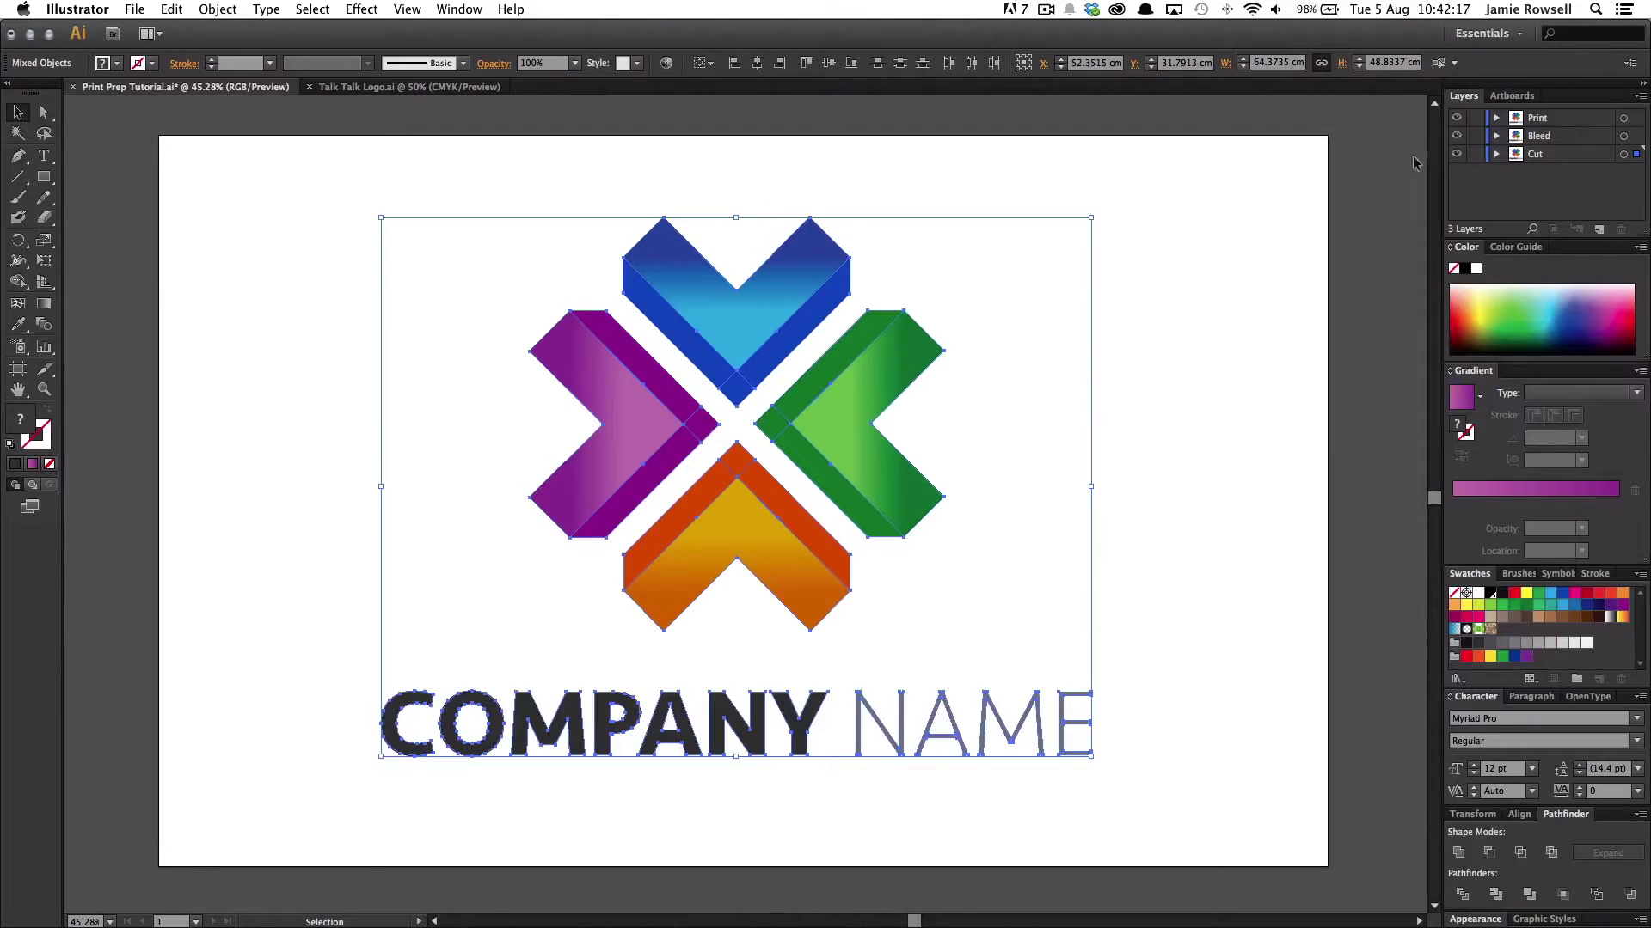
Make Cut the working layer, hide Print and Bleed, and clear the selection
{"action": "left_click", "coordinate": [1558, 153]}
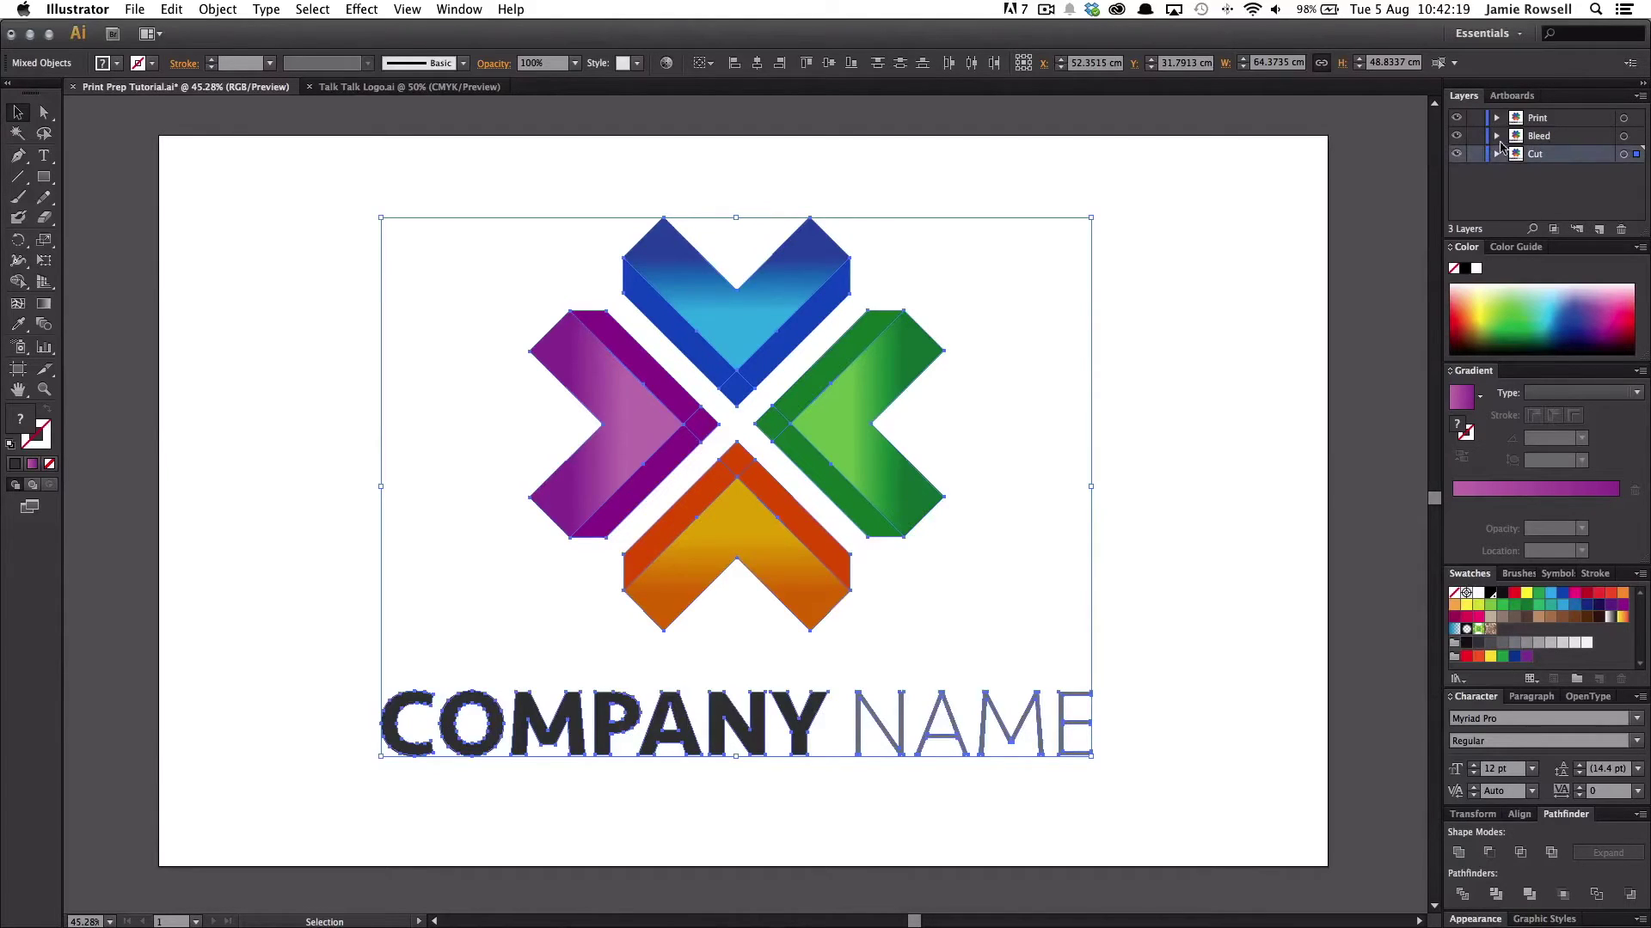
{"action": "left_click", "coordinate": [1456, 136]}
{"action": "left_click", "coordinate": [1457, 118]}
{"action": "left_click_drag", "start_coordinate": [1154, 805], "coordinate": [255, 175]}
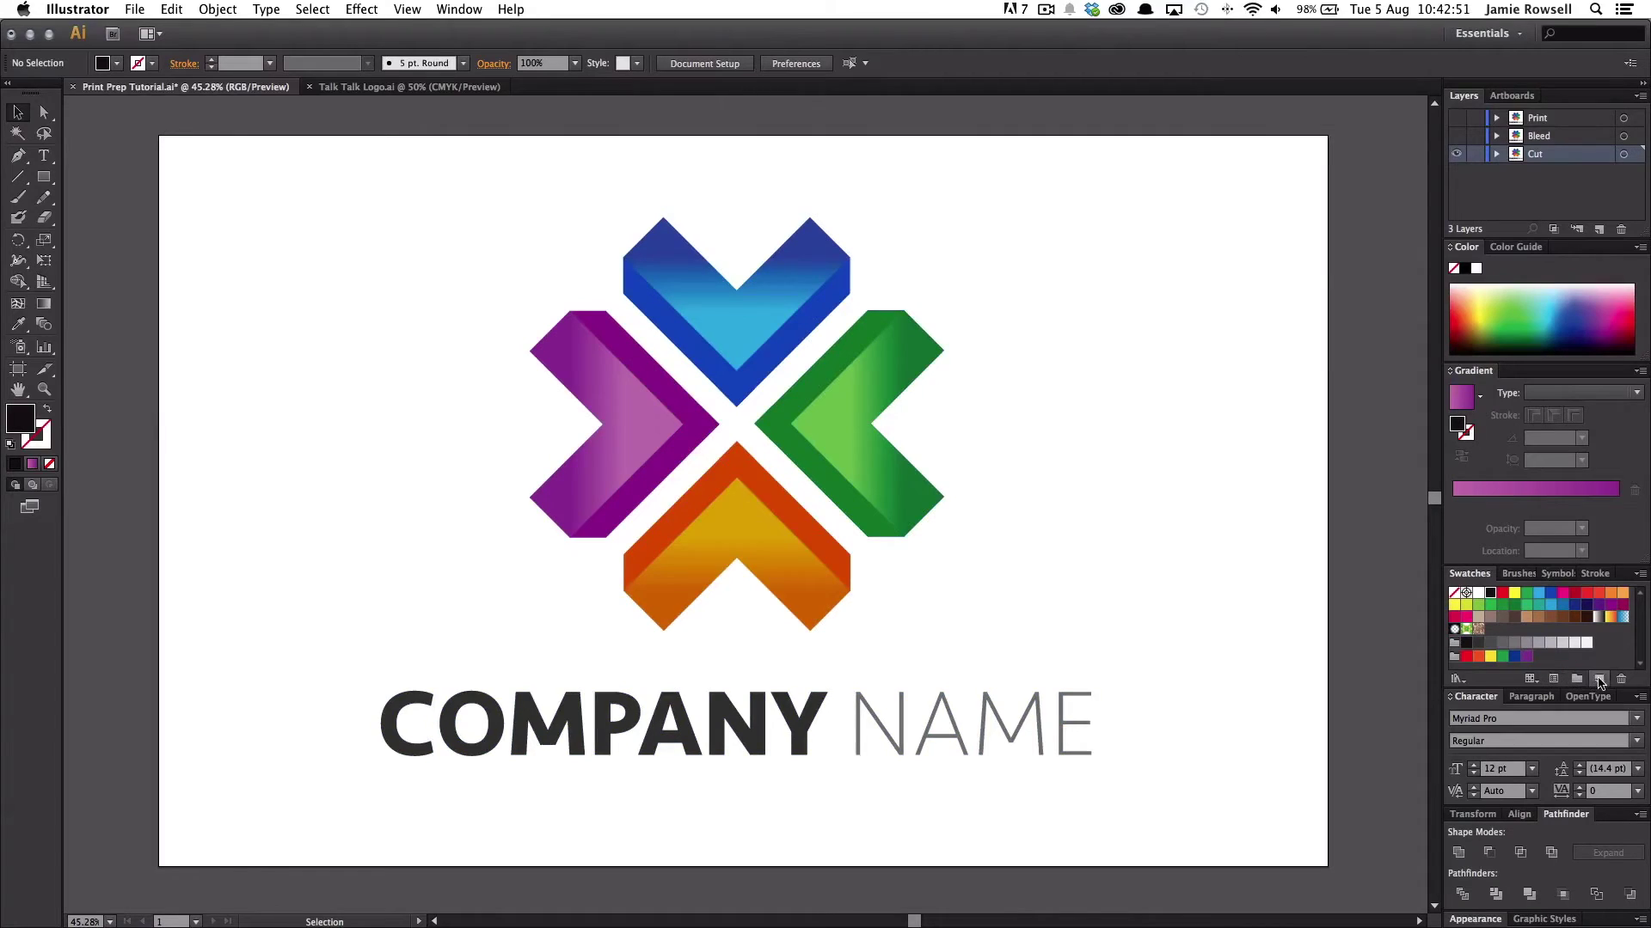
{"action": "left_click", "coordinate": [1599, 680]}
Name the new swatch CutContour and make it a CMYK spot colour
{"action": "type", "text": "C"}
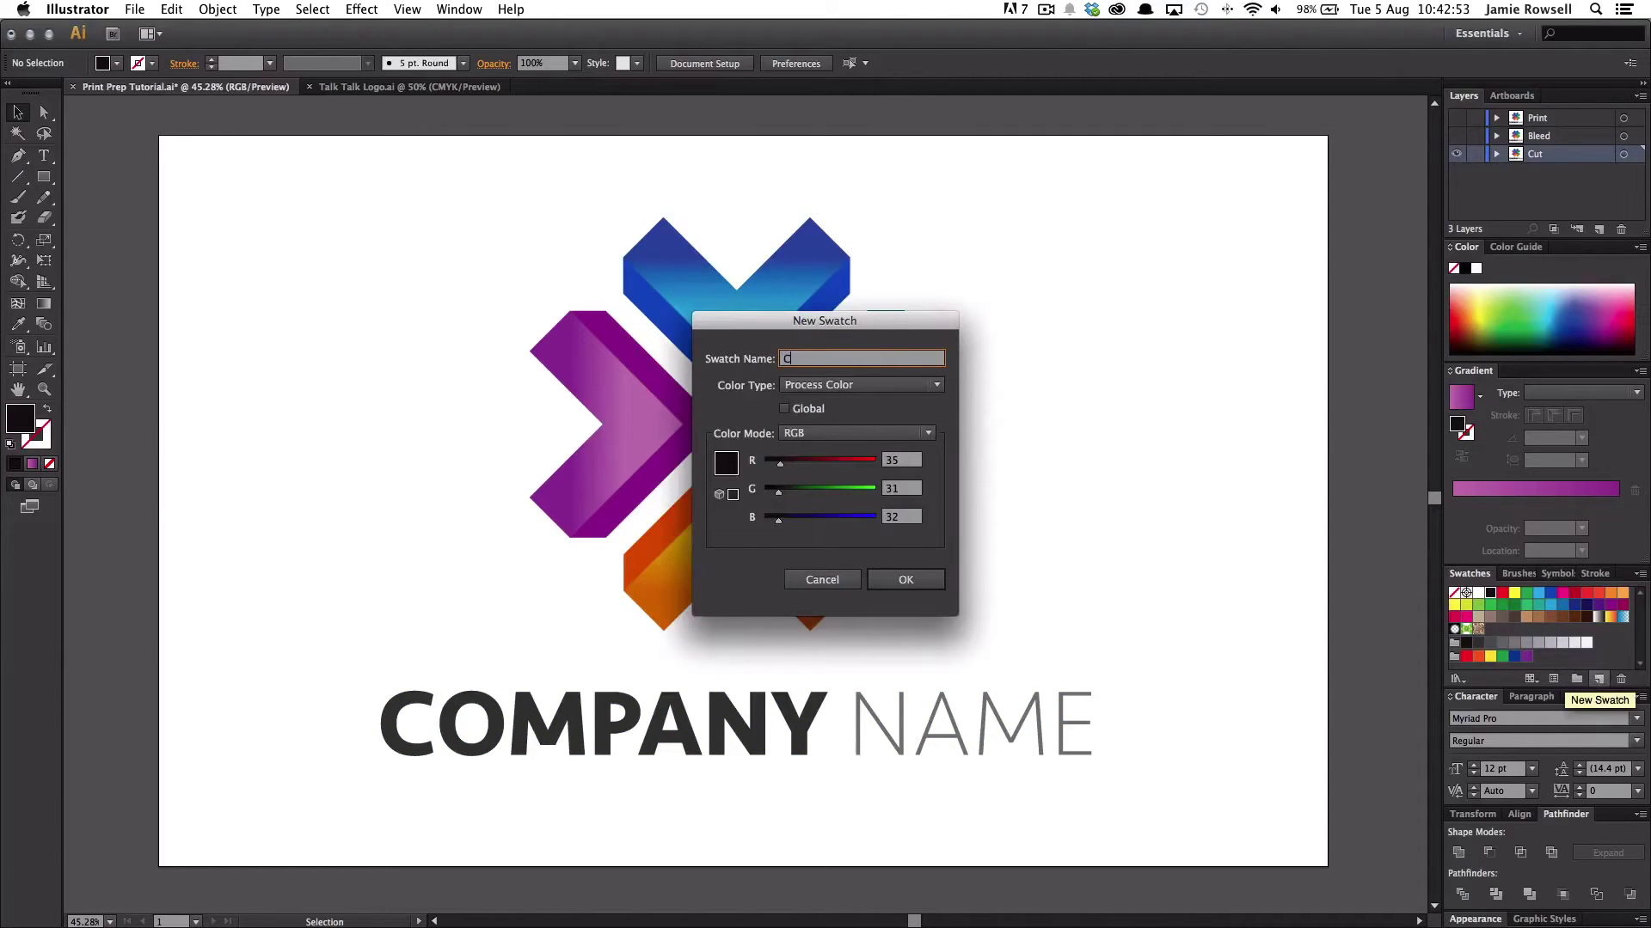
{"action": "type", "text": "utContour"}
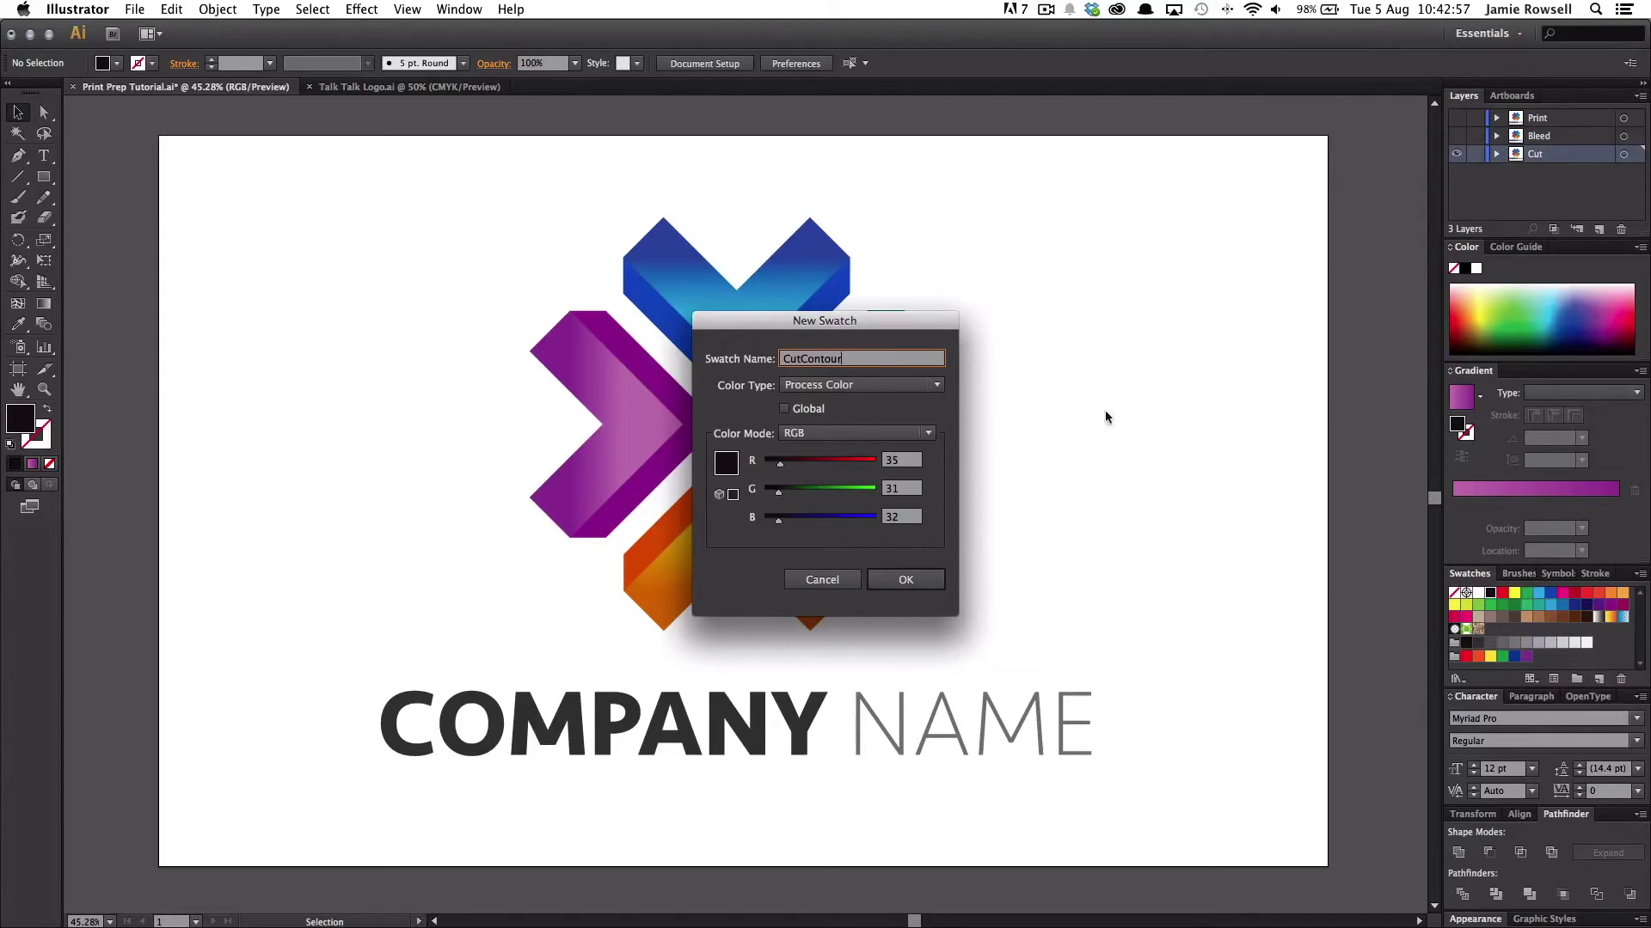
{"action": "left_click", "coordinate": [935, 385]}
{"action": "left_click", "coordinate": [922, 421]}
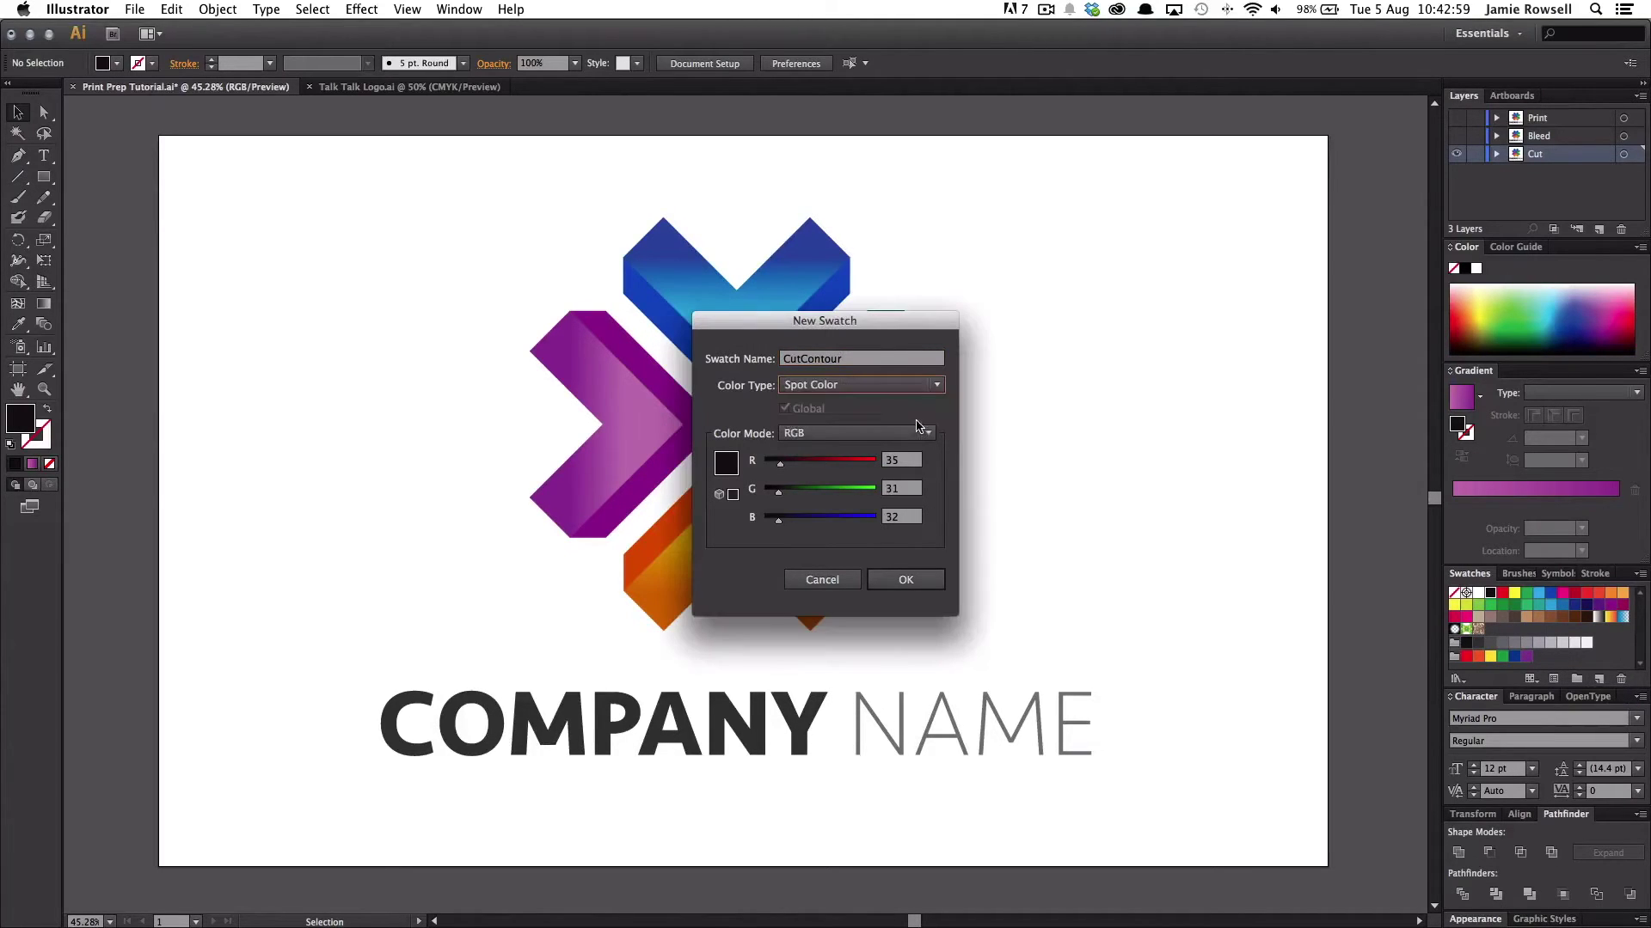
{"action": "left_click", "coordinate": [896, 433]}
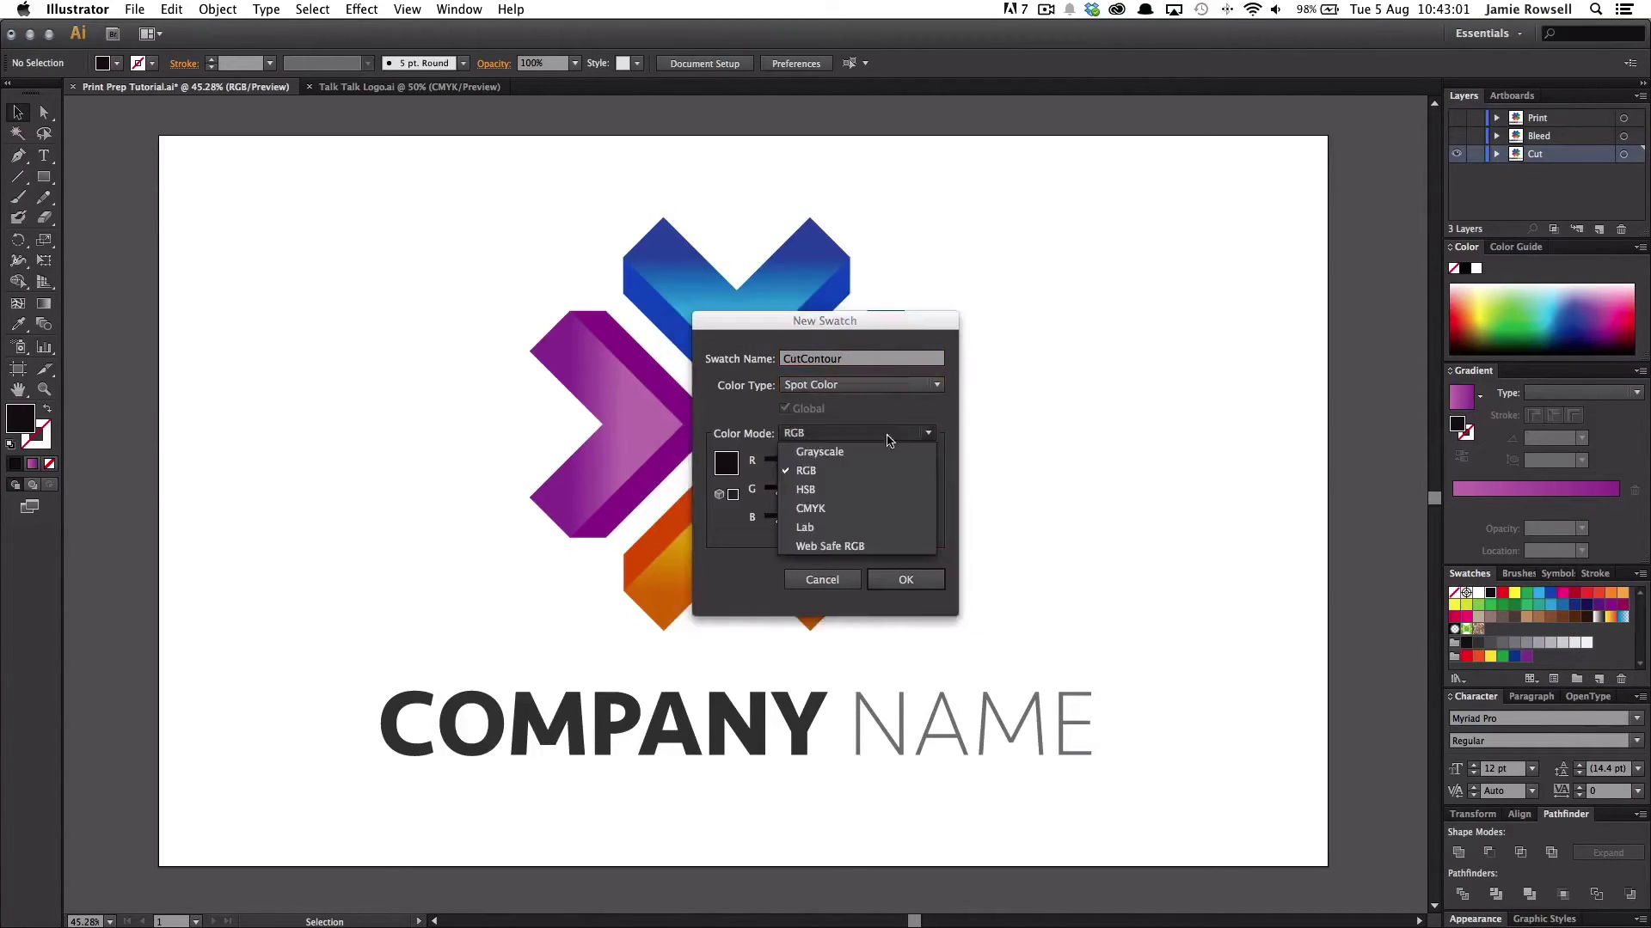
{"action": "left_click", "coordinate": [864, 501]}
Set the CutContour values to C0 M0 Y0 K100 and save the swatch
{"action": "double_click", "coordinate": [899, 460]}
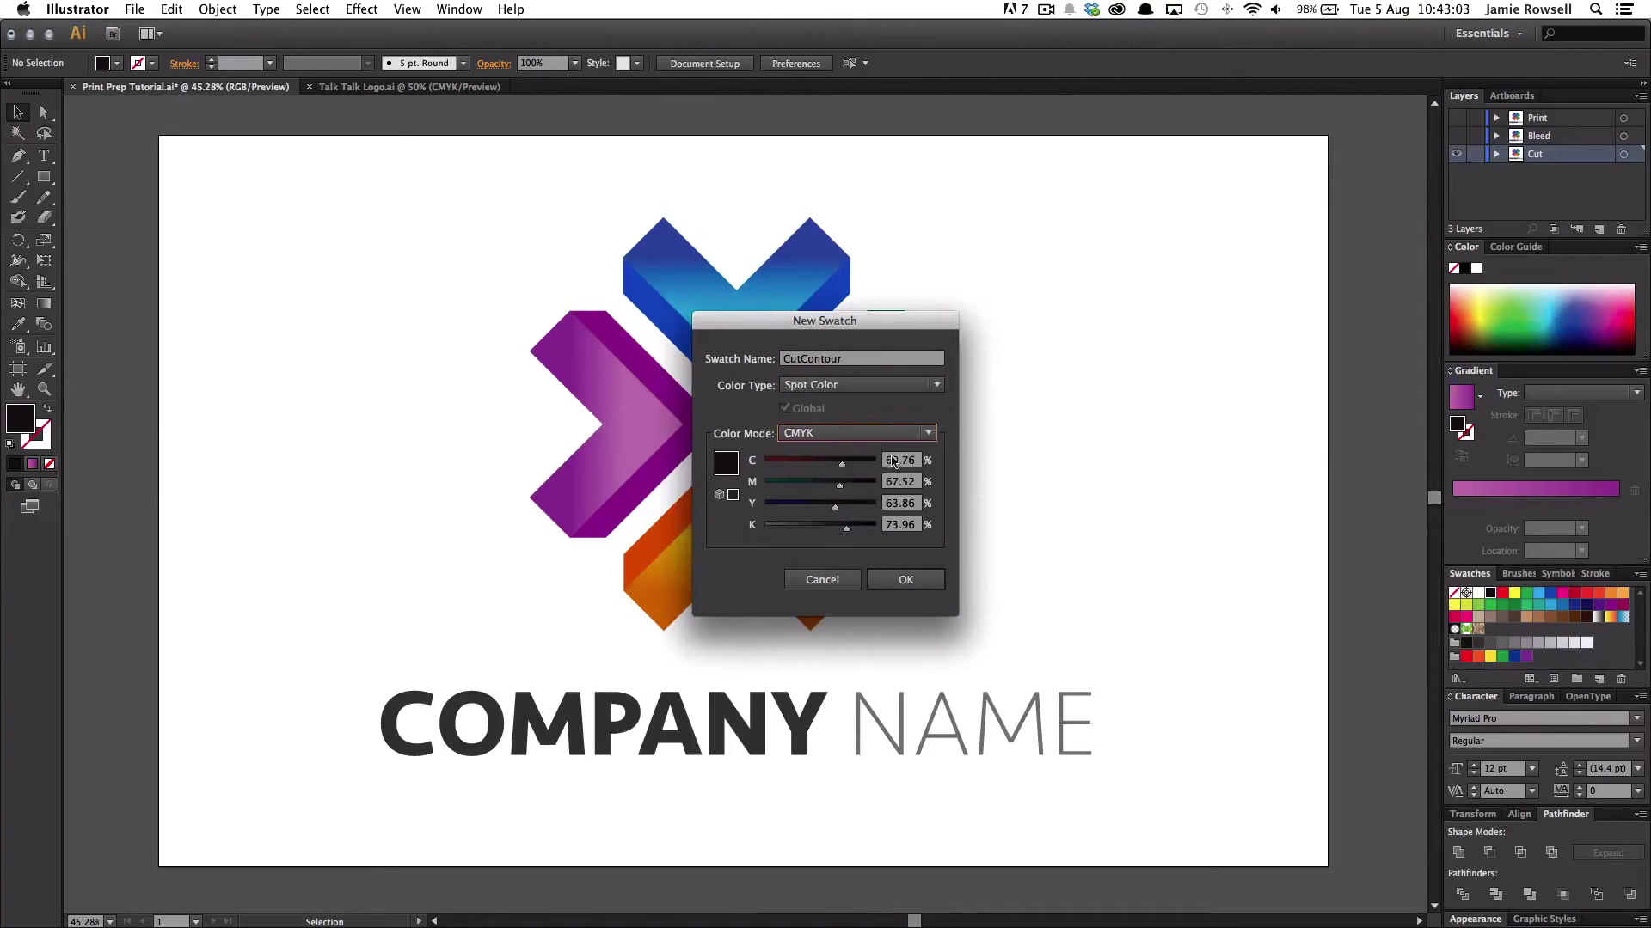
{"action": "type", "text": "0"}
{"action": "key", "text": "Tab"}
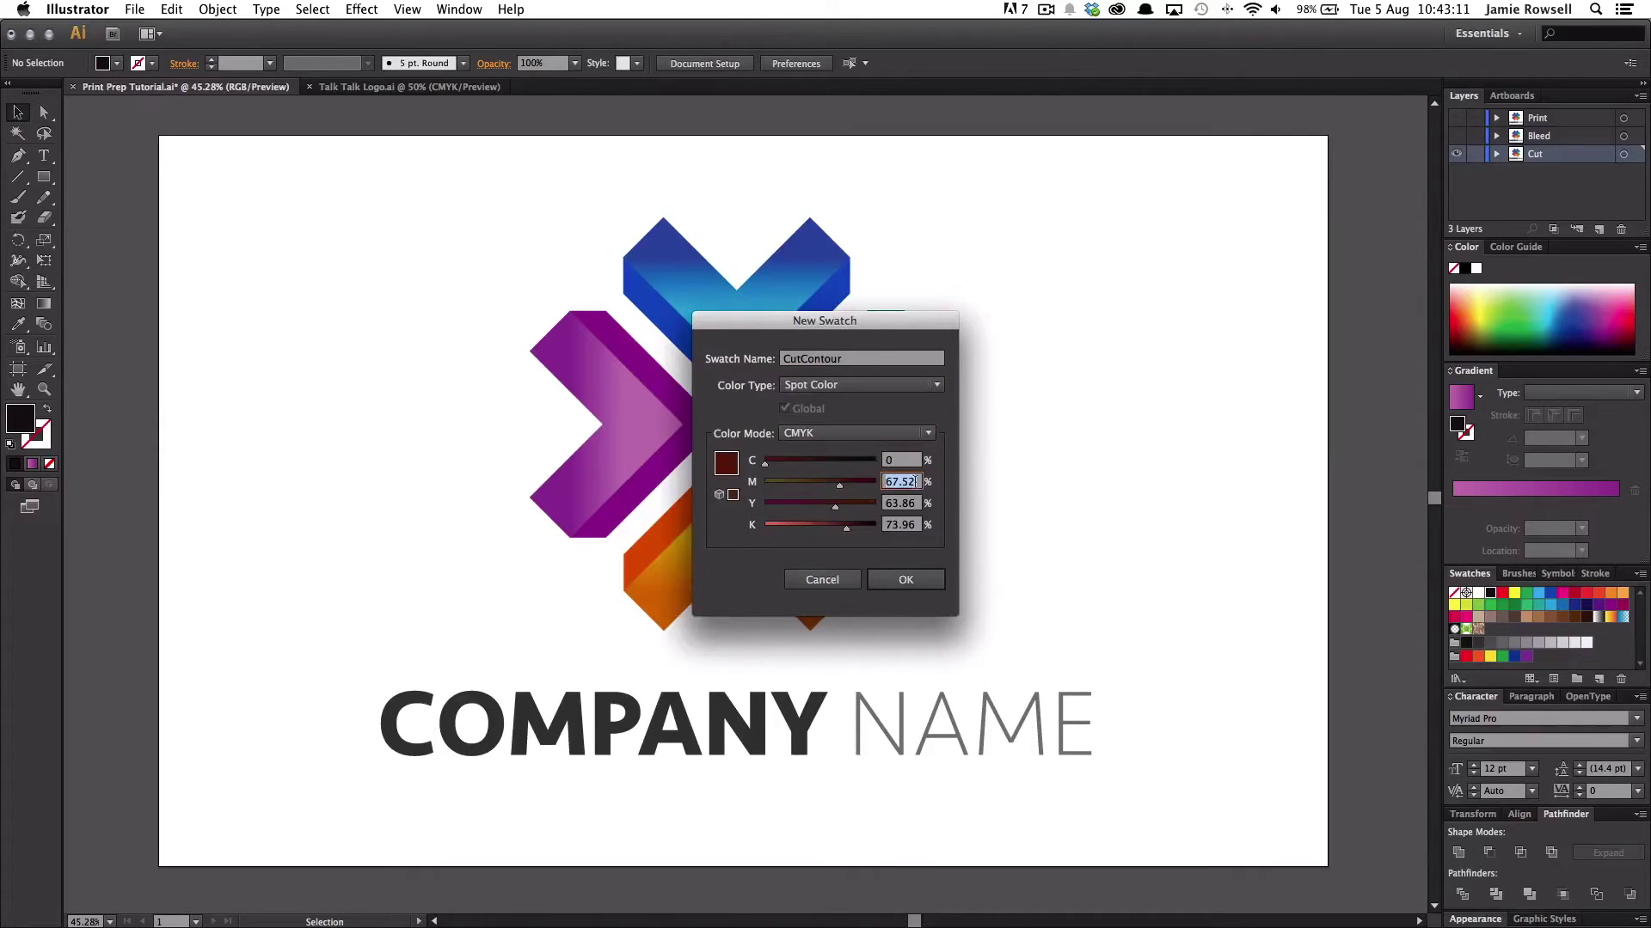
{"action": "type", "text": "0"}
{"action": "key", "text": "Tab"}
{"action": "type", "text": "0"}
{"action": "key", "text": "Tab"}
{"action": "type", "text": "100"}
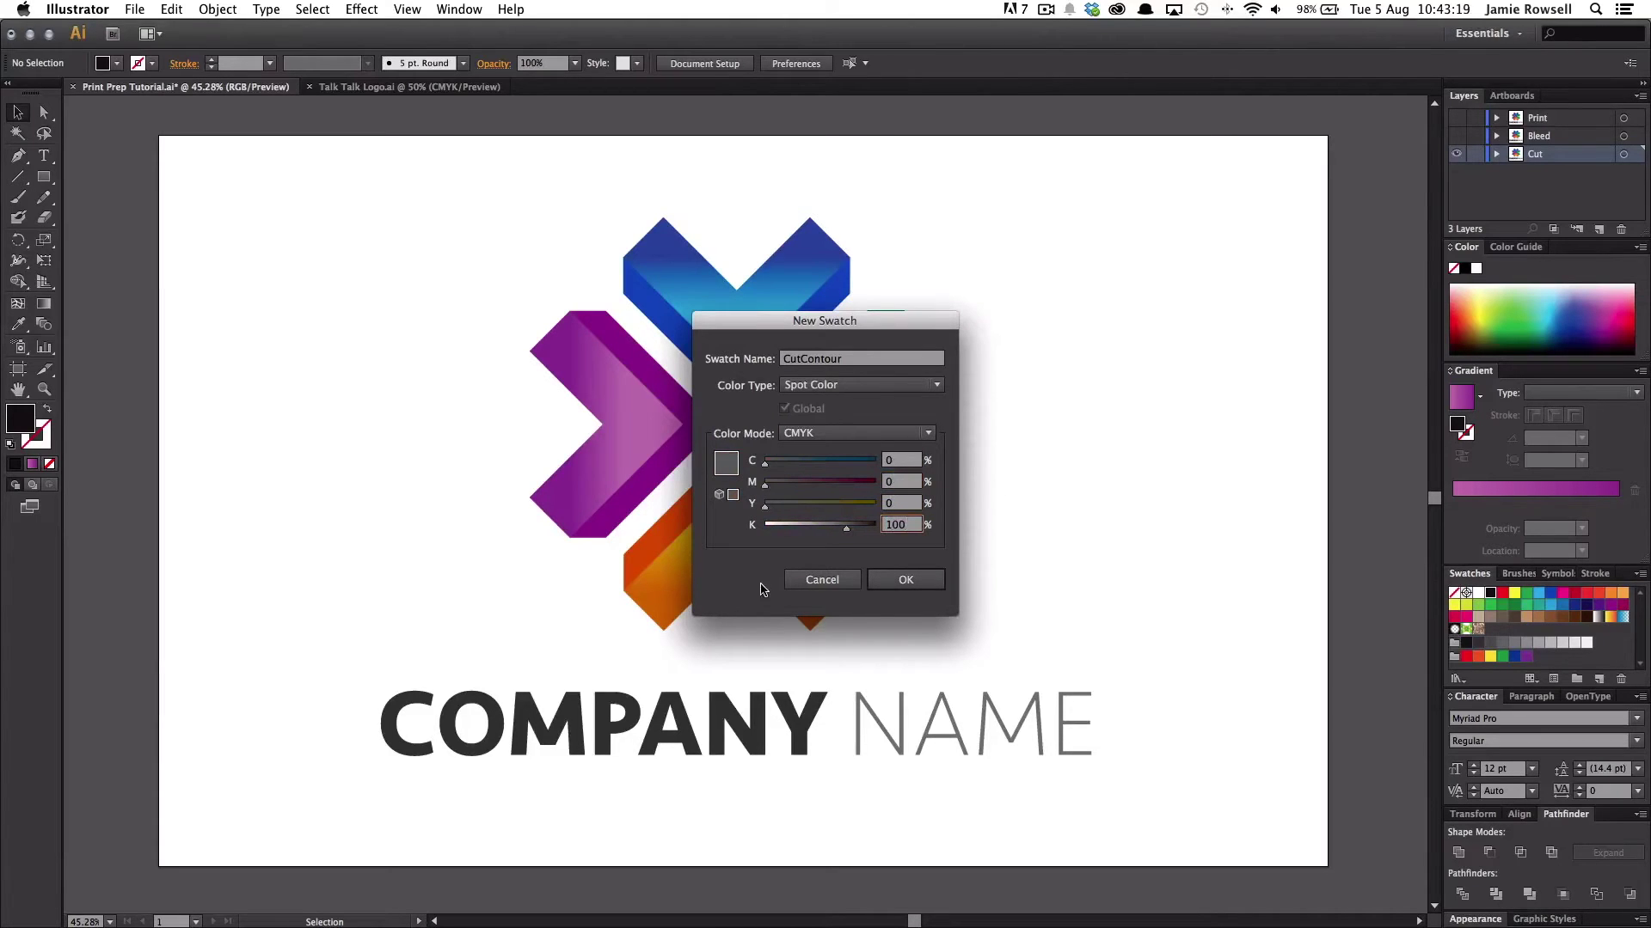
{"action": "key", "text": "Tab"}
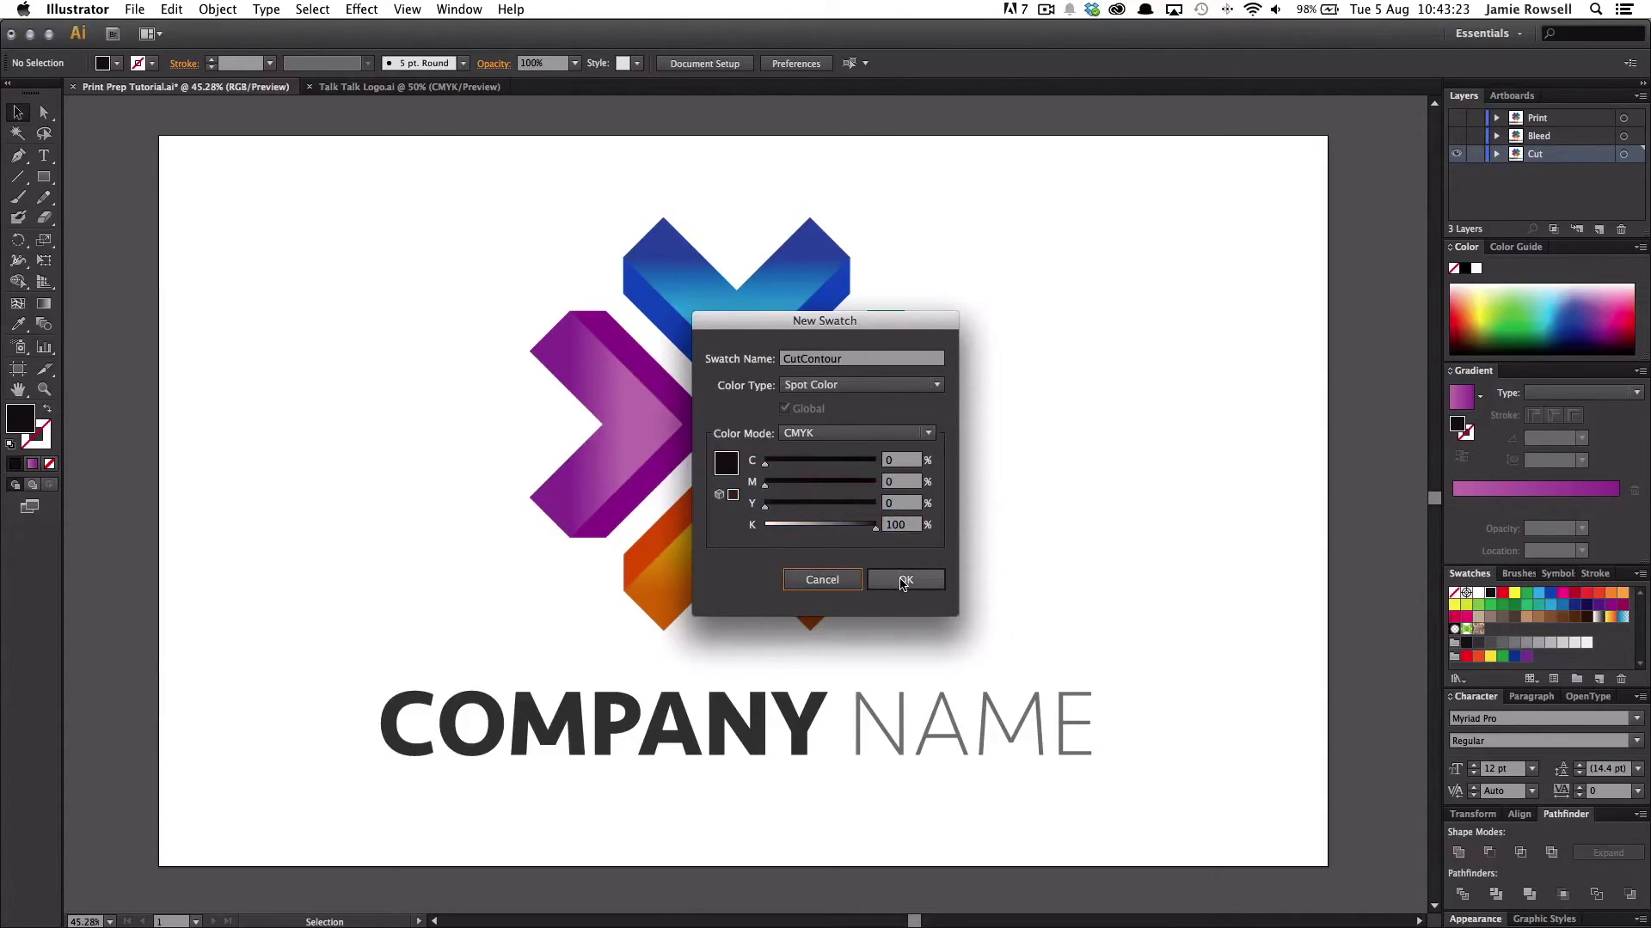
{"action": "left_click", "coordinate": [905, 581]}
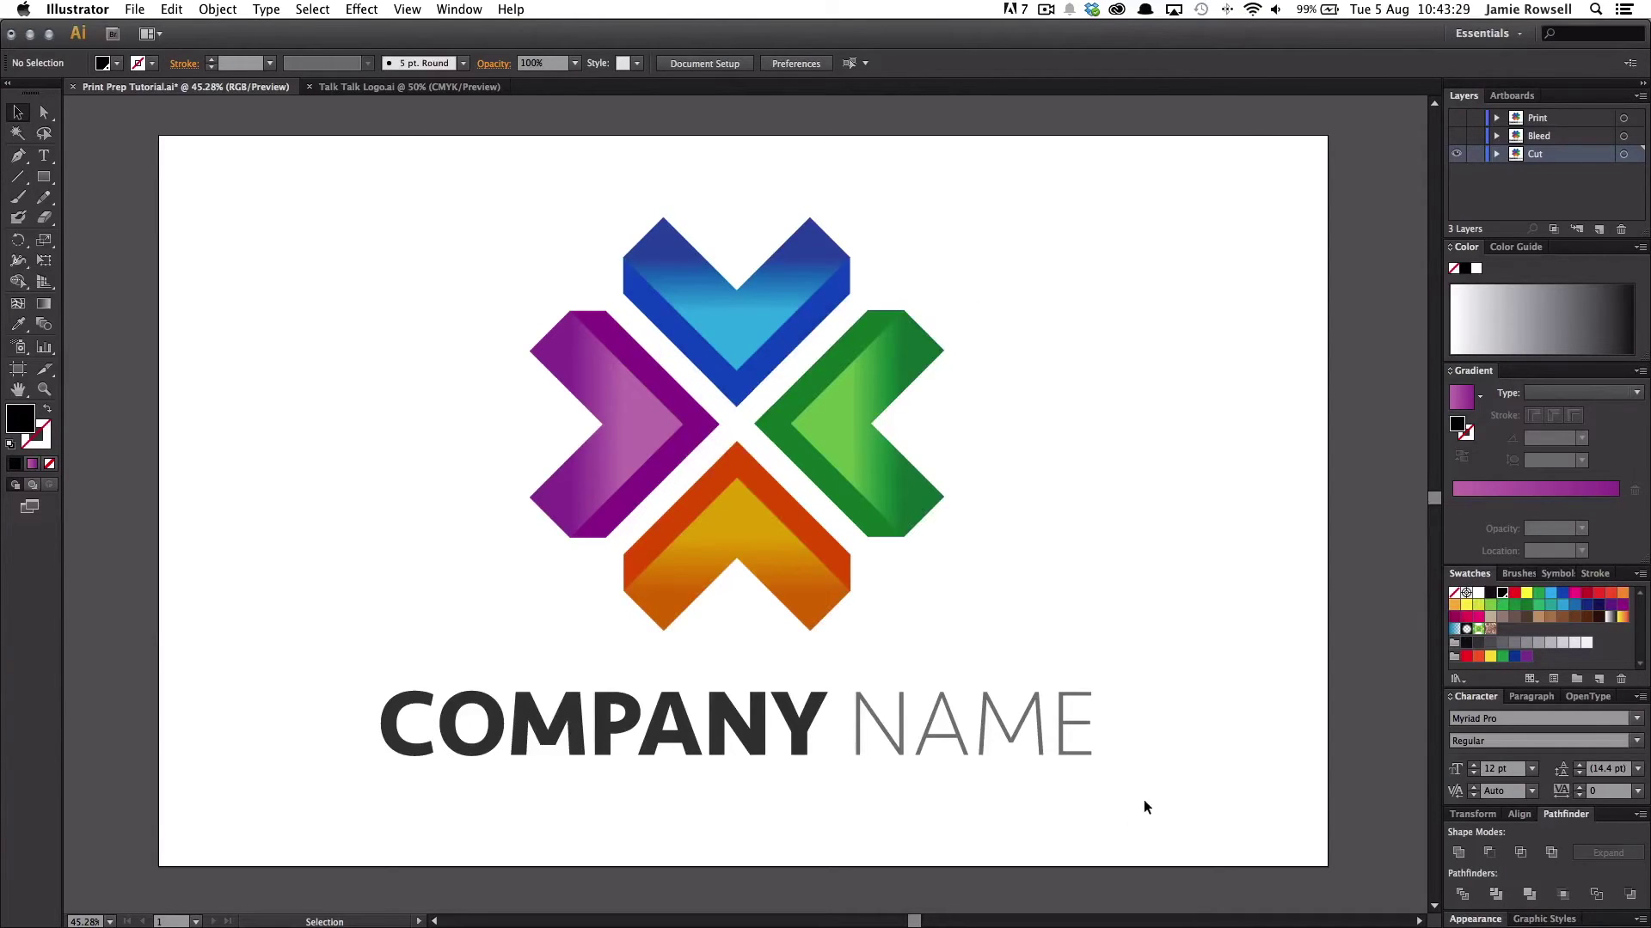
Fill all Cut layer artwork with CutContour black and unite it into merged shapes
{"action": "left_click_drag", "start_coordinate": [1143, 807], "coordinate": [405, 203]}
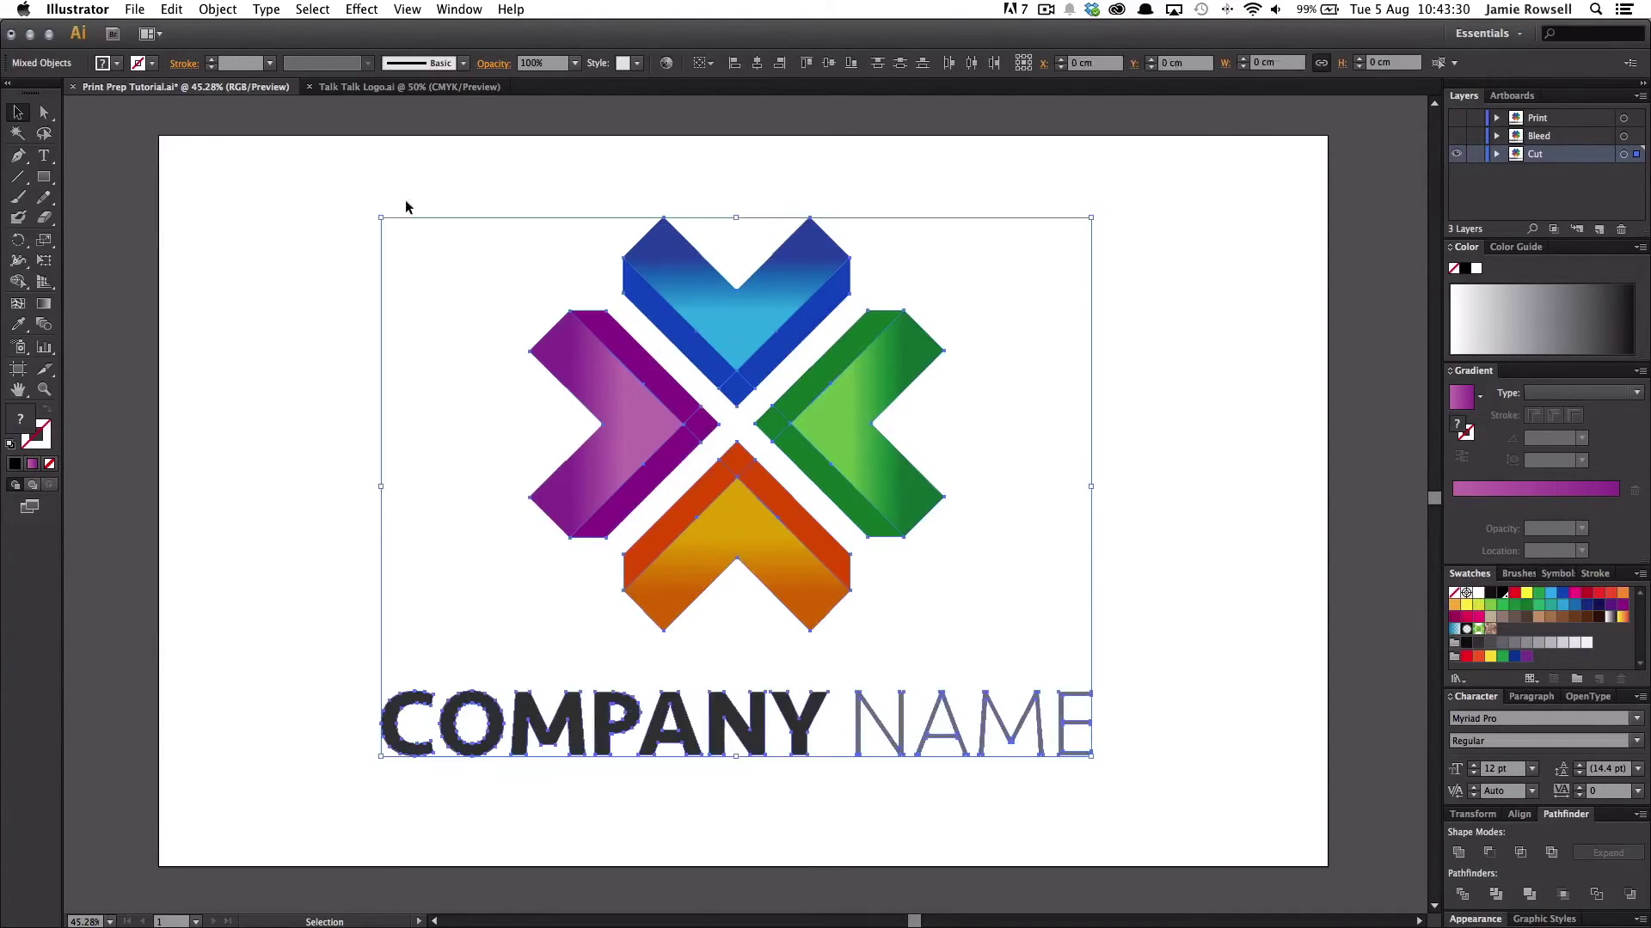
{"action": "left_click", "coordinate": [1503, 595]}
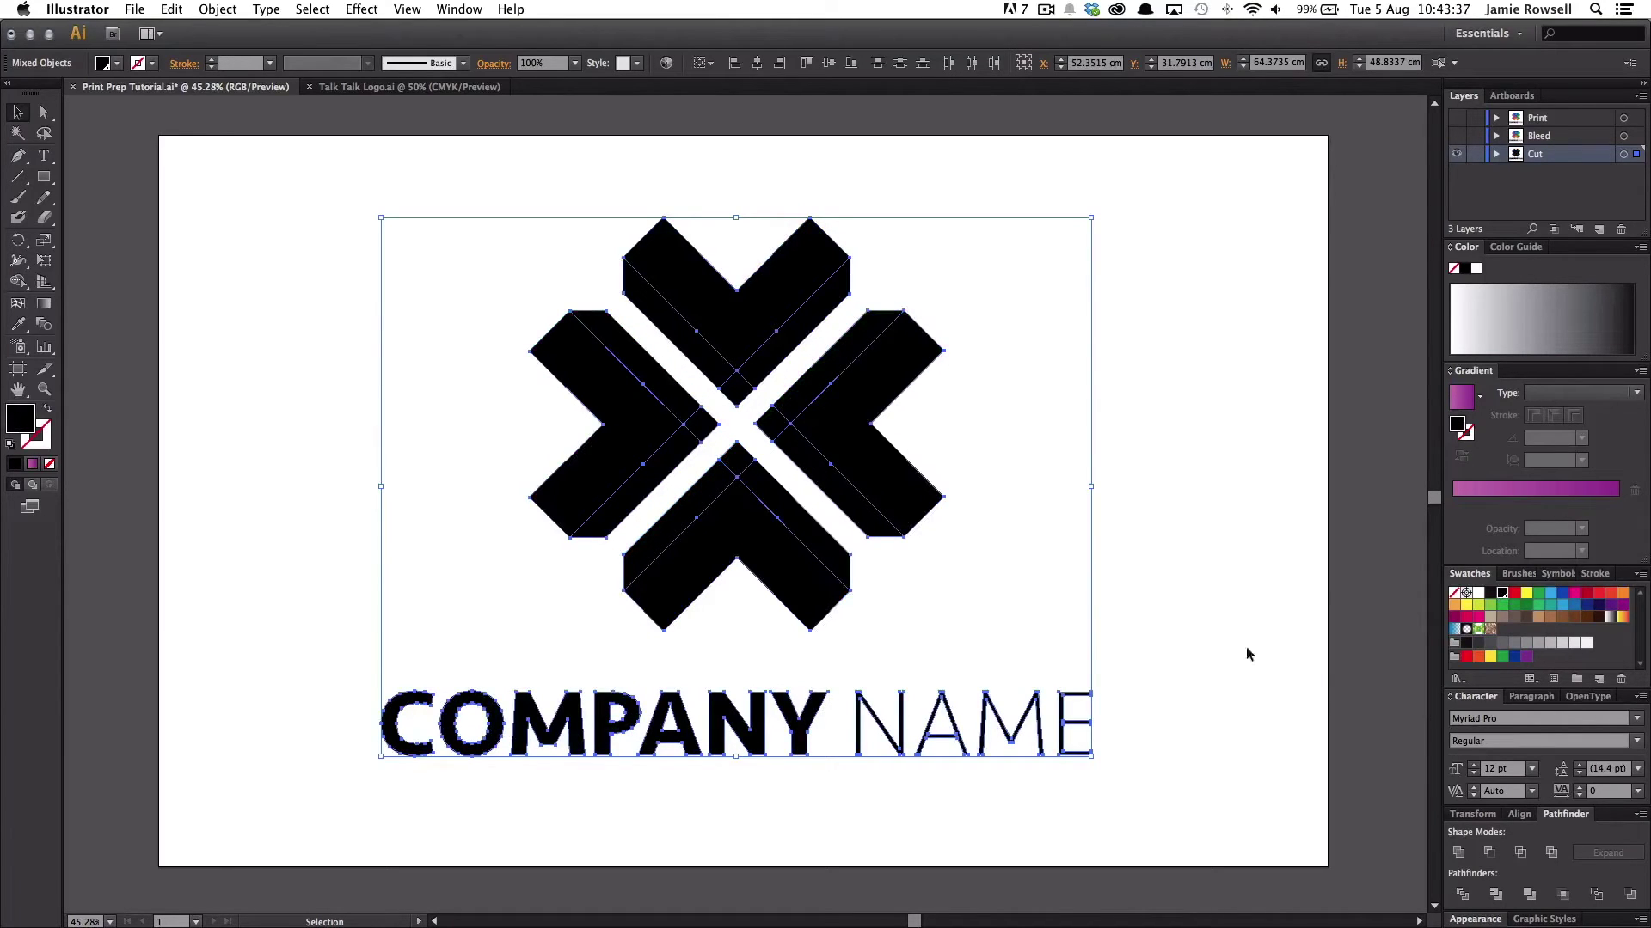
{"action": "left_click", "coordinate": [1459, 853]}
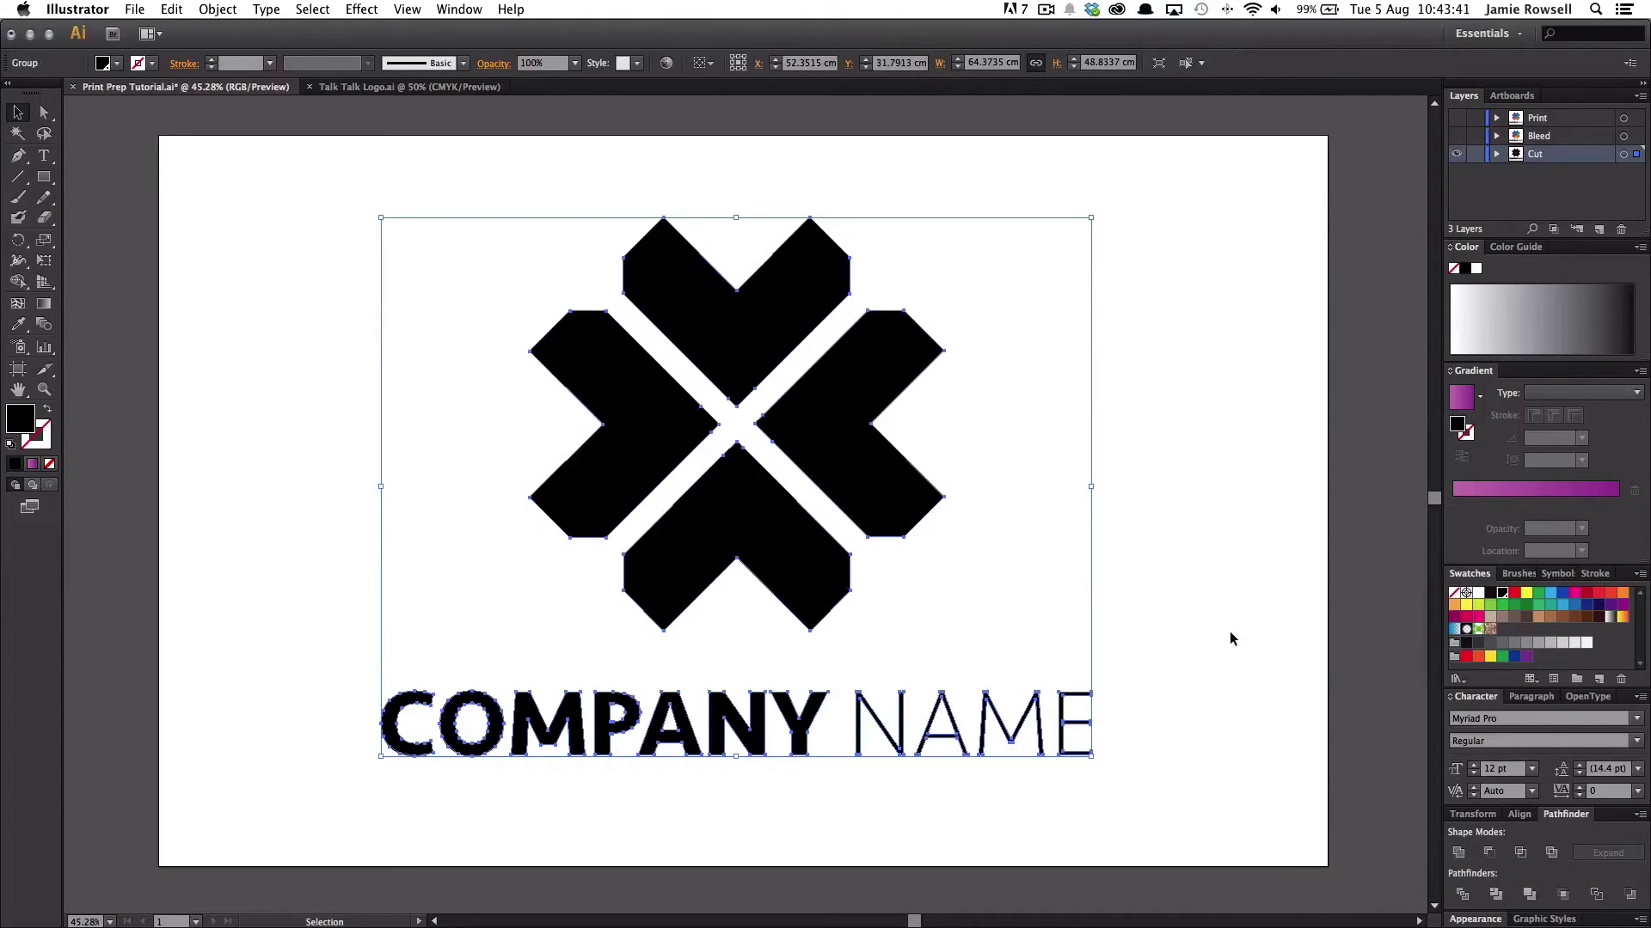
{"action": "left_click", "coordinate": [1208, 605]}
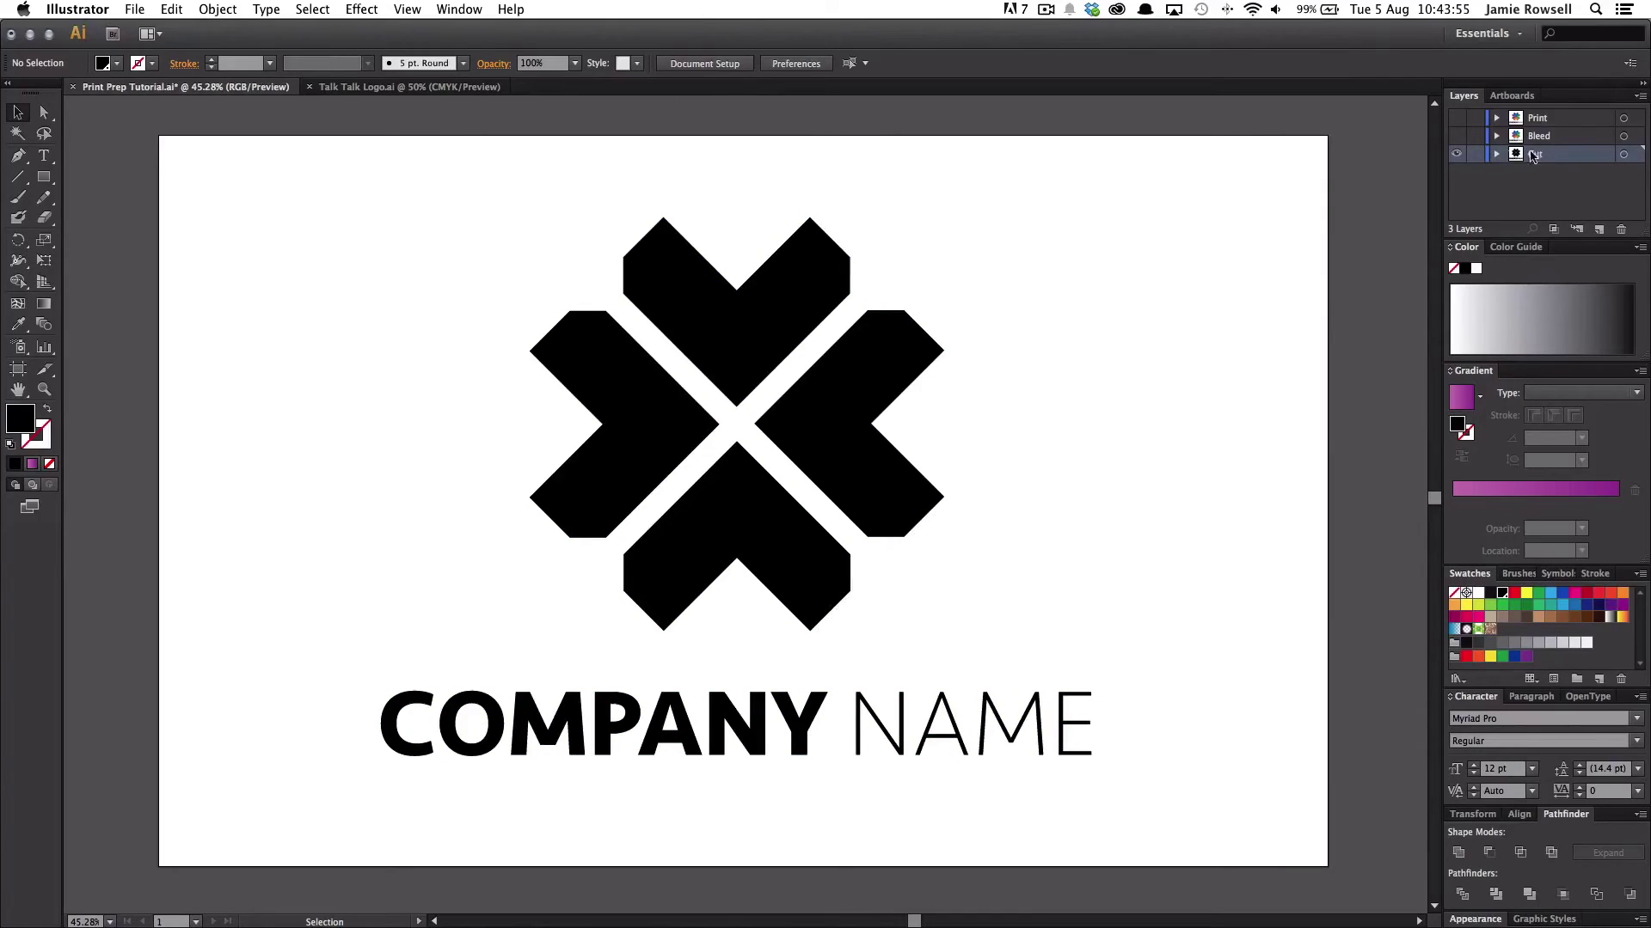
Set the Cut layer colour to Magenta and make the Bleed layer visible again
{"action": "double_click", "coordinate": [1576, 155]}
{"action": "left_click", "coordinate": [211, 245]}
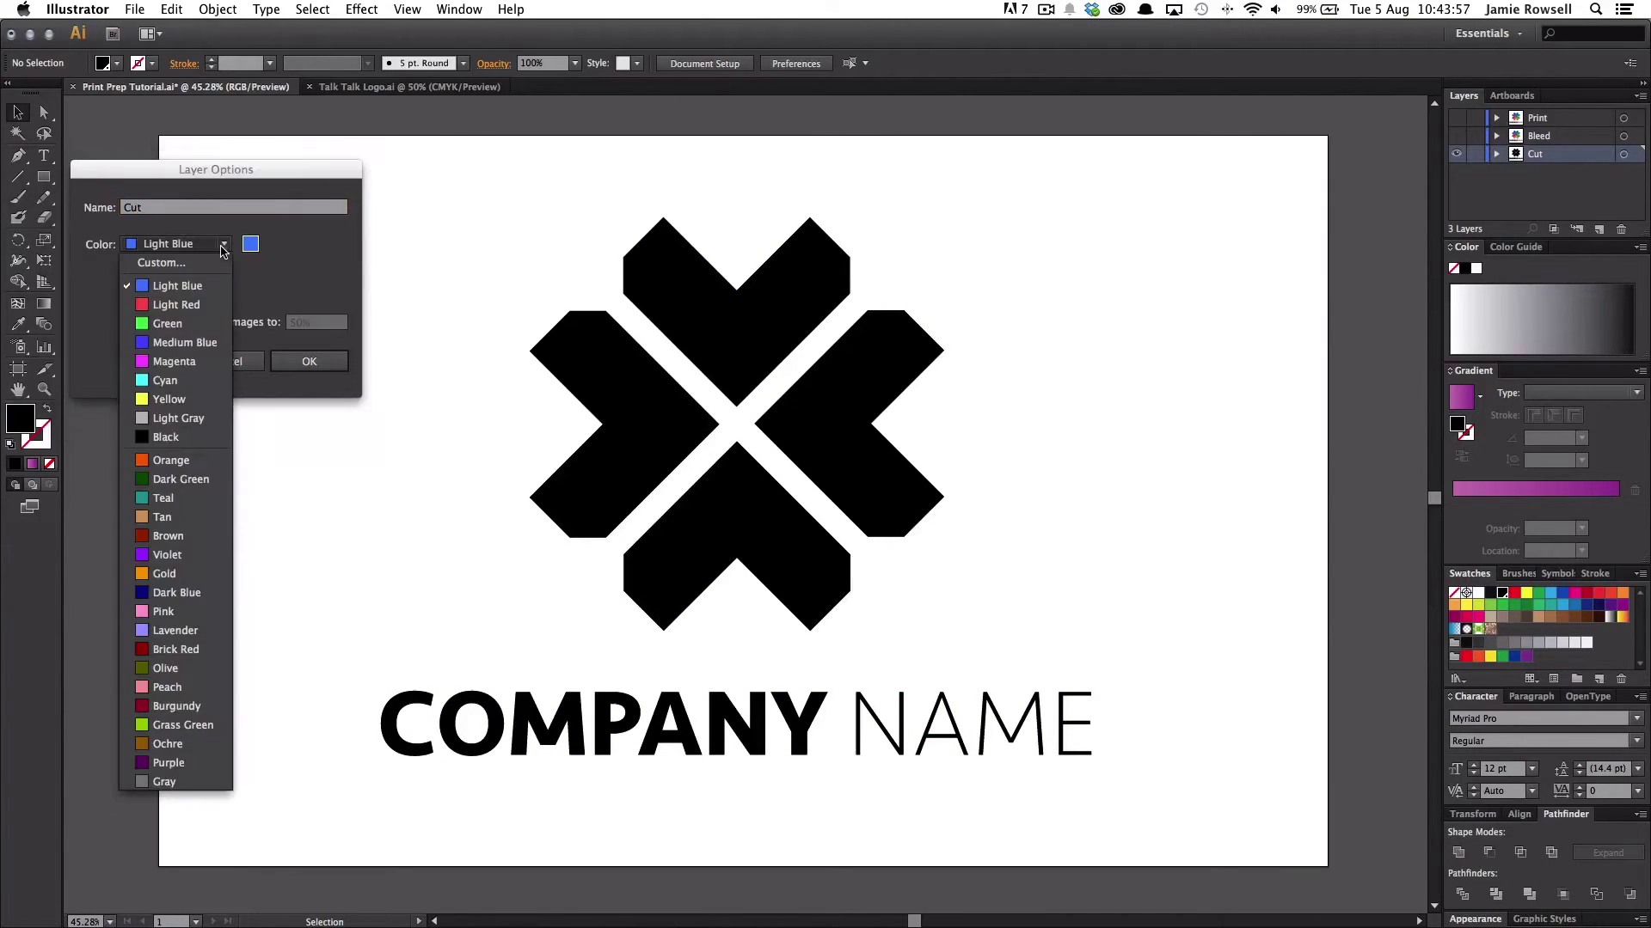
{"action": "left_click", "coordinate": [202, 363]}
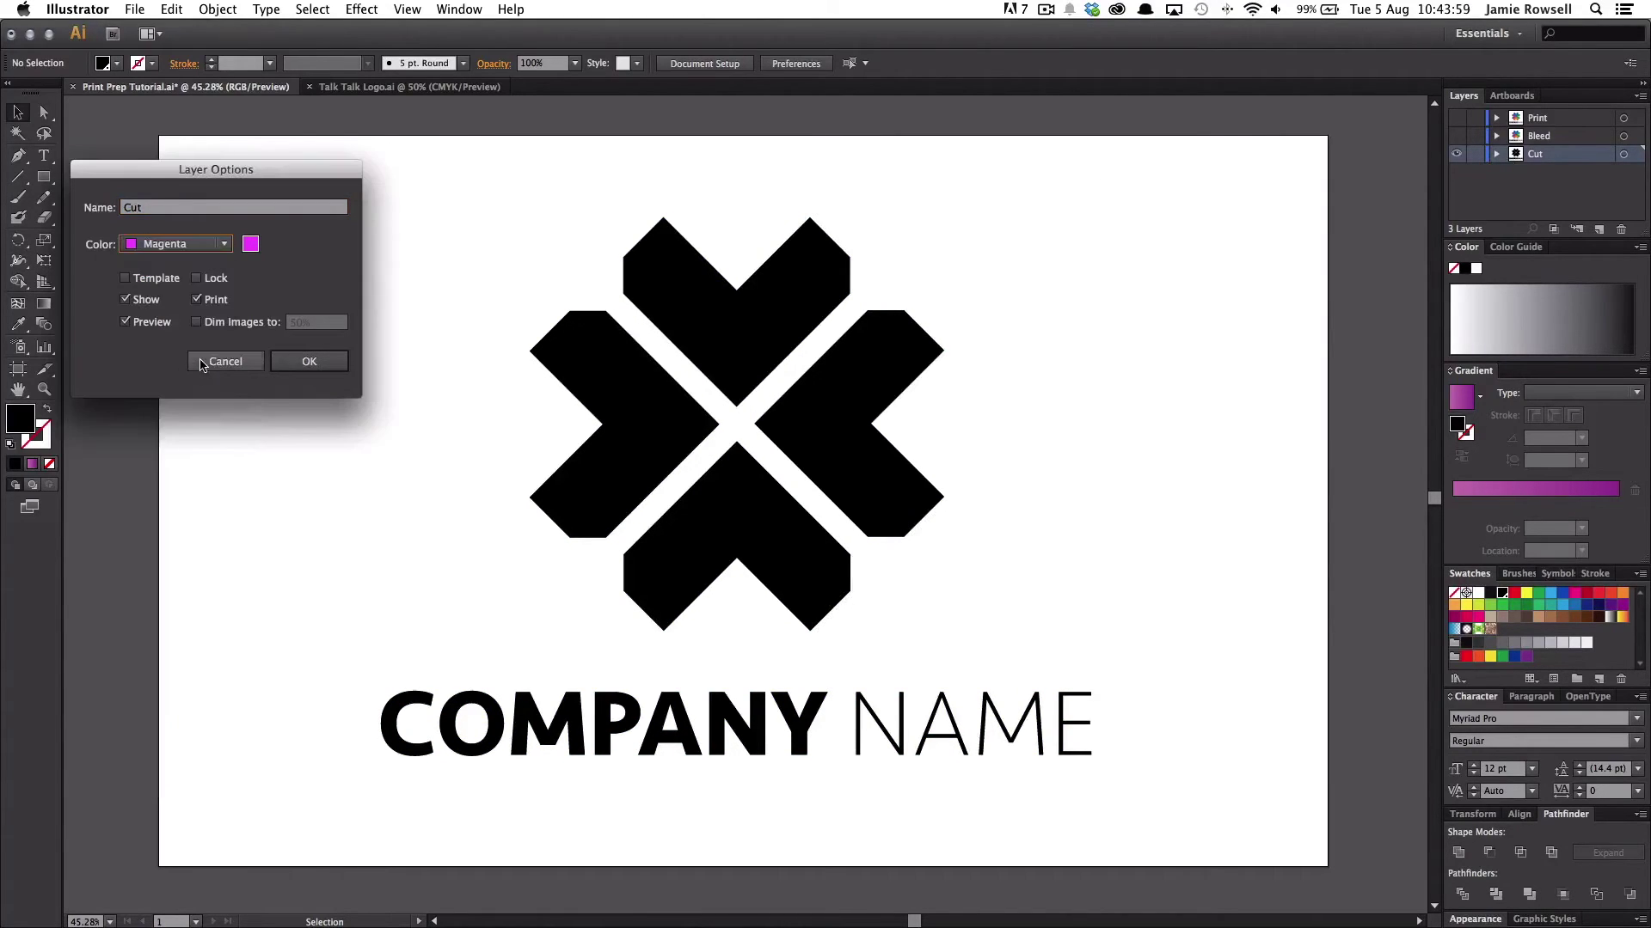
{"action": "left_click", "coordinate": [308, 362]}
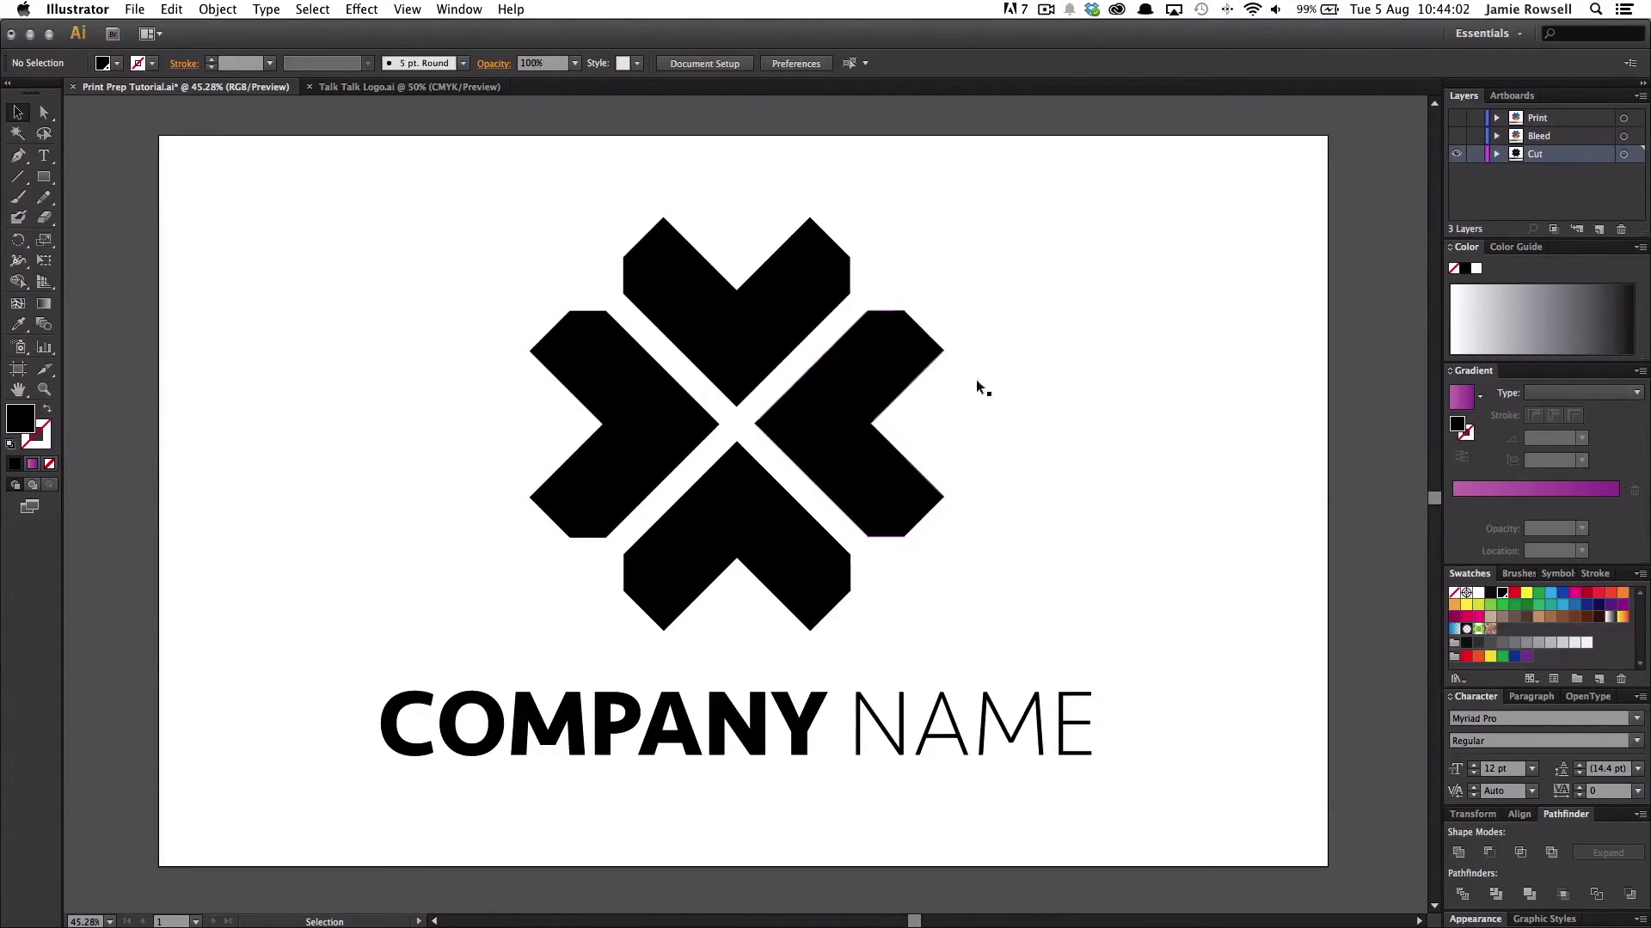
{"action": "left_click", "coordinate": [1456, 136]}
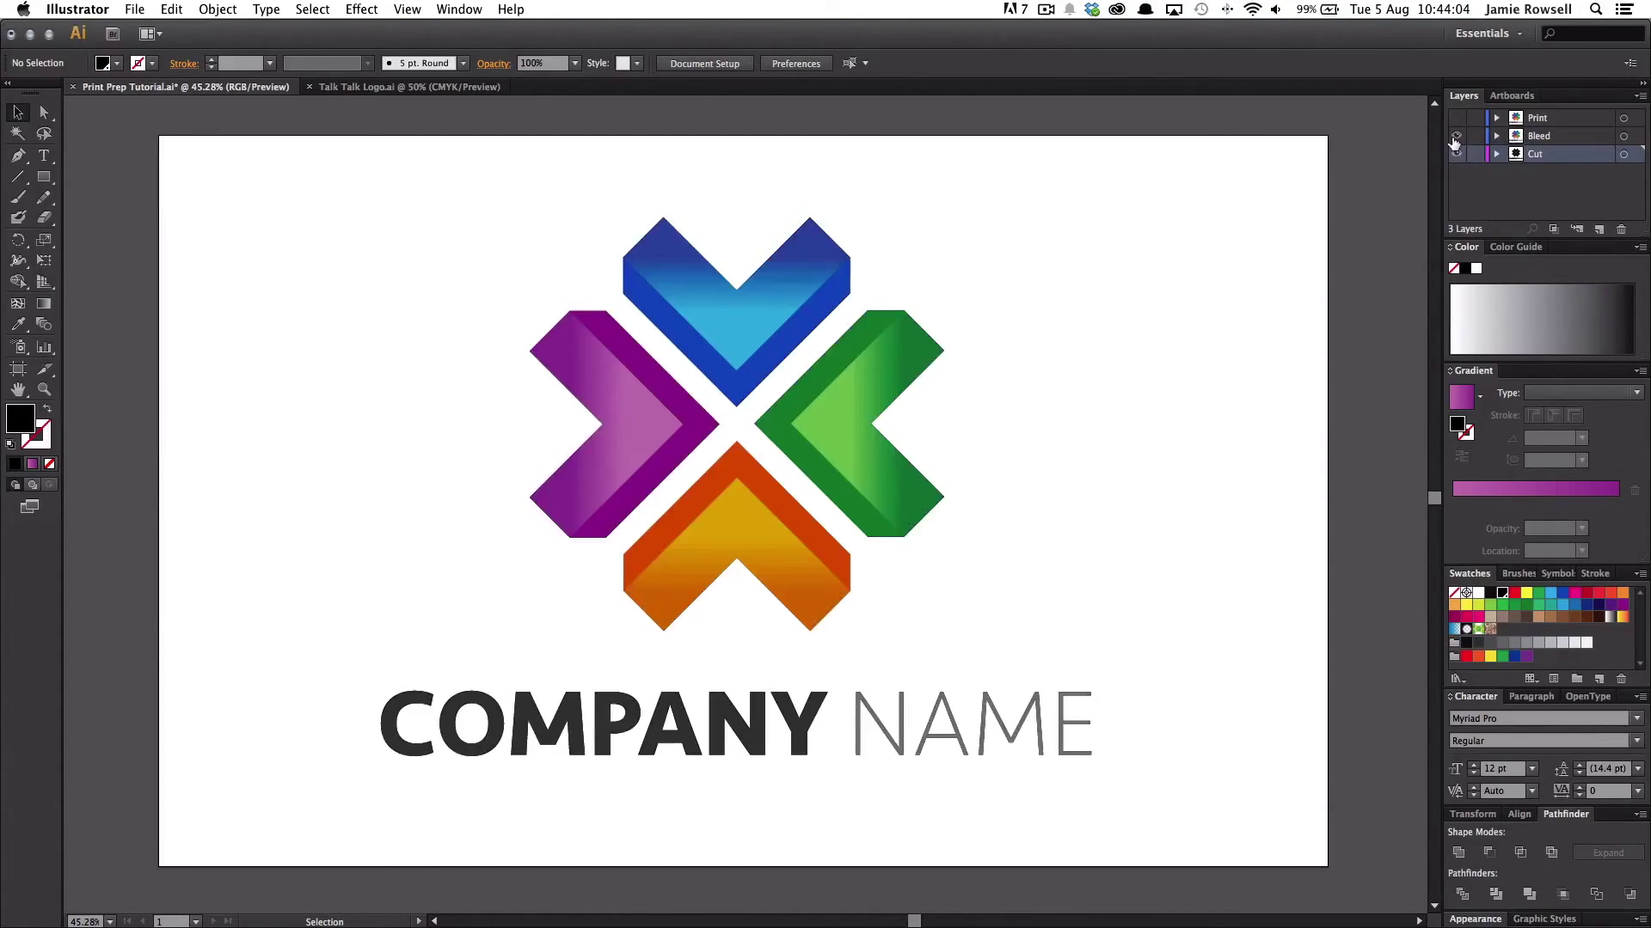
Hide the Cut layer and apply a 0.5 cm Offset Path to all Bleed artwork
{"action": "left_click", "coordinate": [1636, 154]}
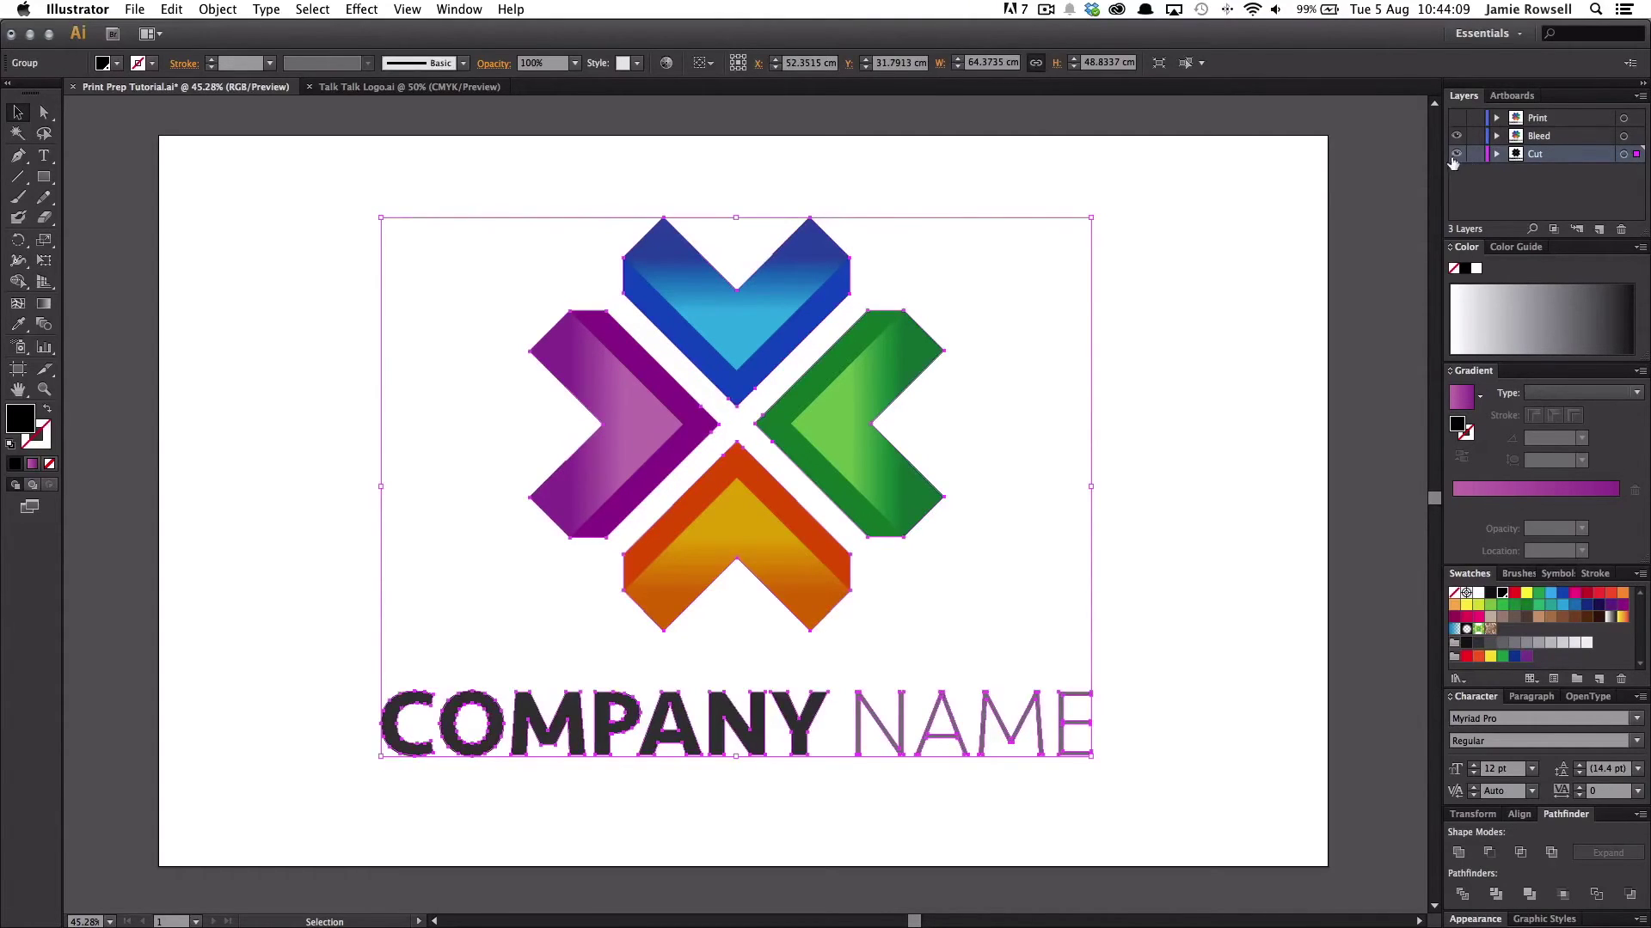
{"action": "left_click", "coordinate": [1456, 154]}
{"action": "key", "text": "super+a"}
{"action": "left_click", "coordinate": [218, 9]}
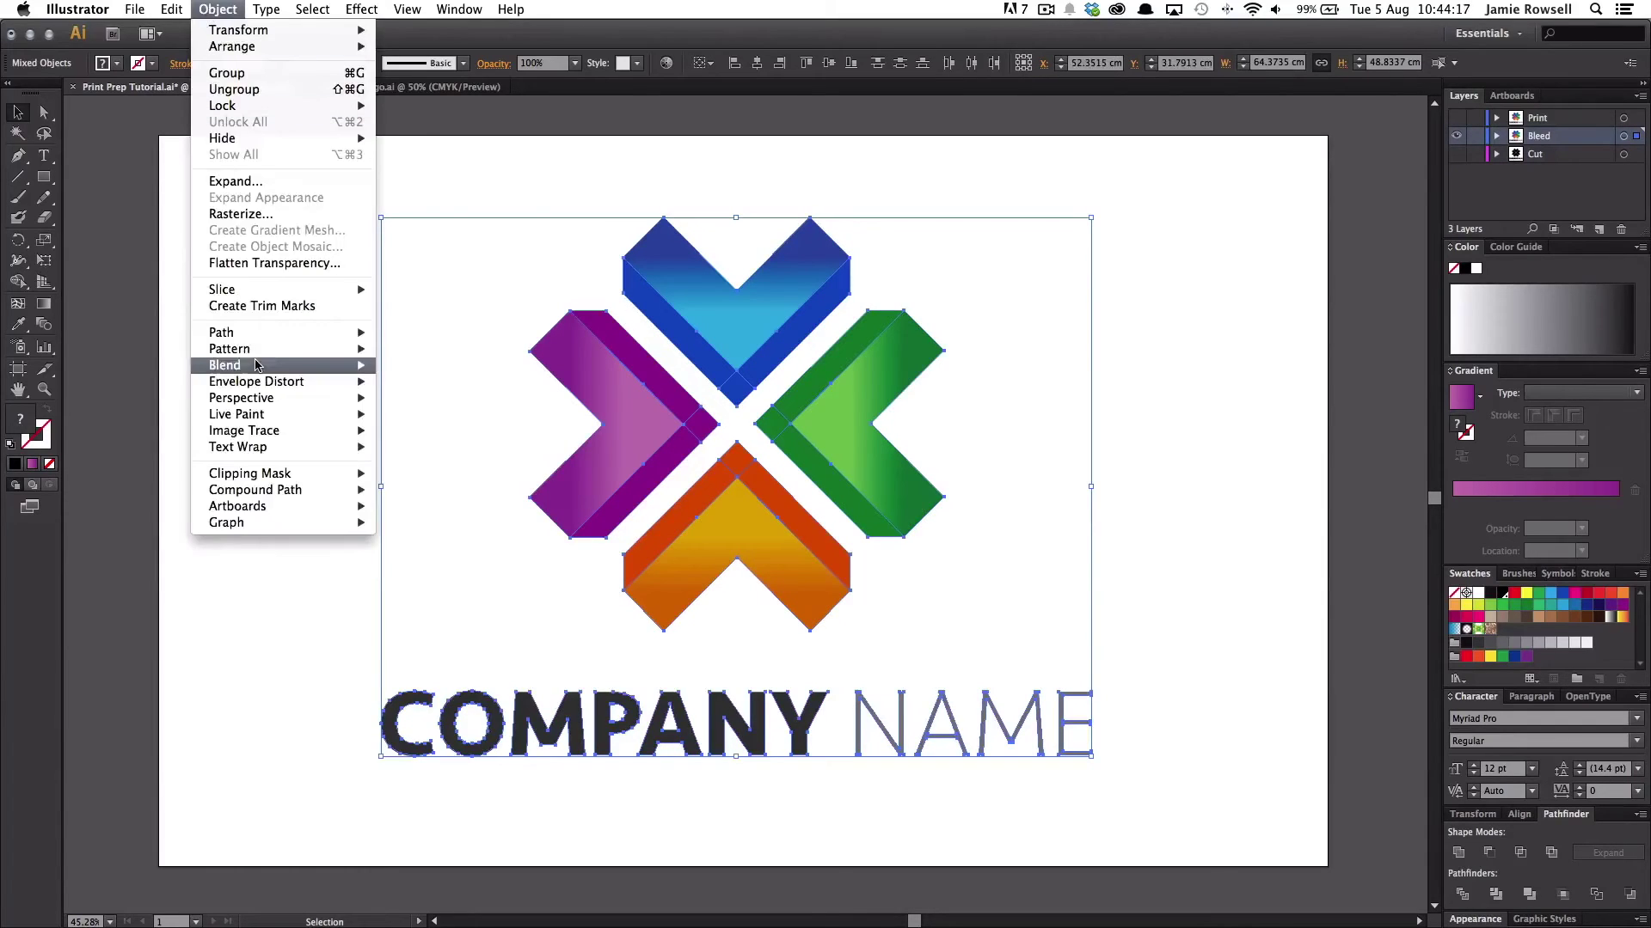
{"action": "mouse_move", "coordinate": [265, 336]}
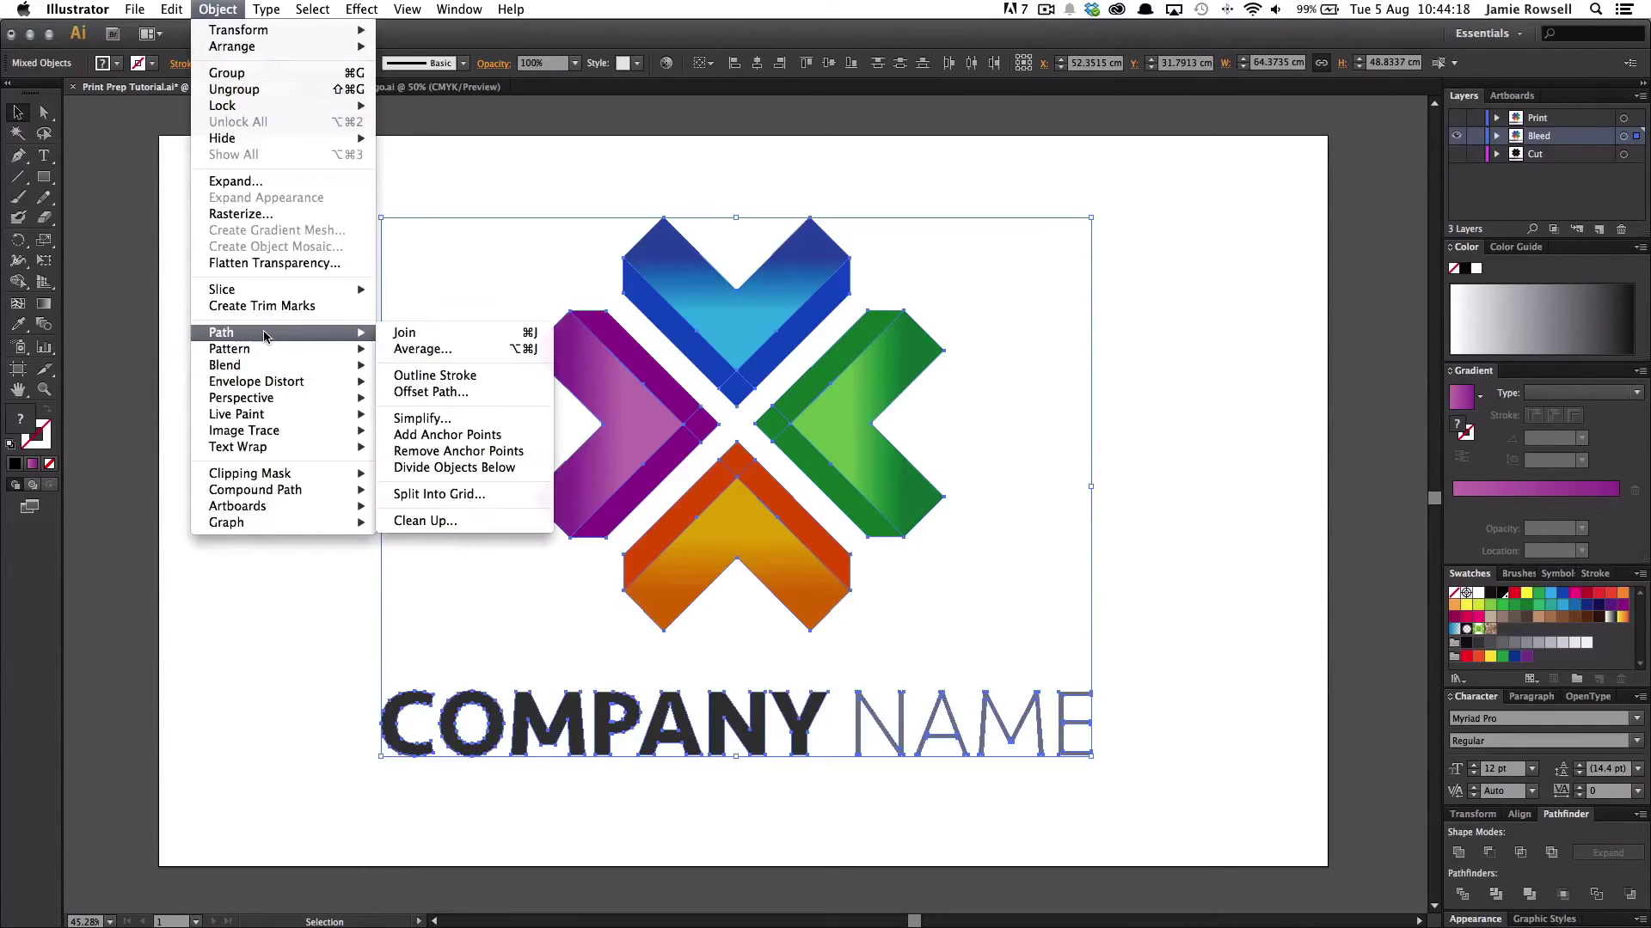
{"action": "left_click", "coordinate": [424, 393]}
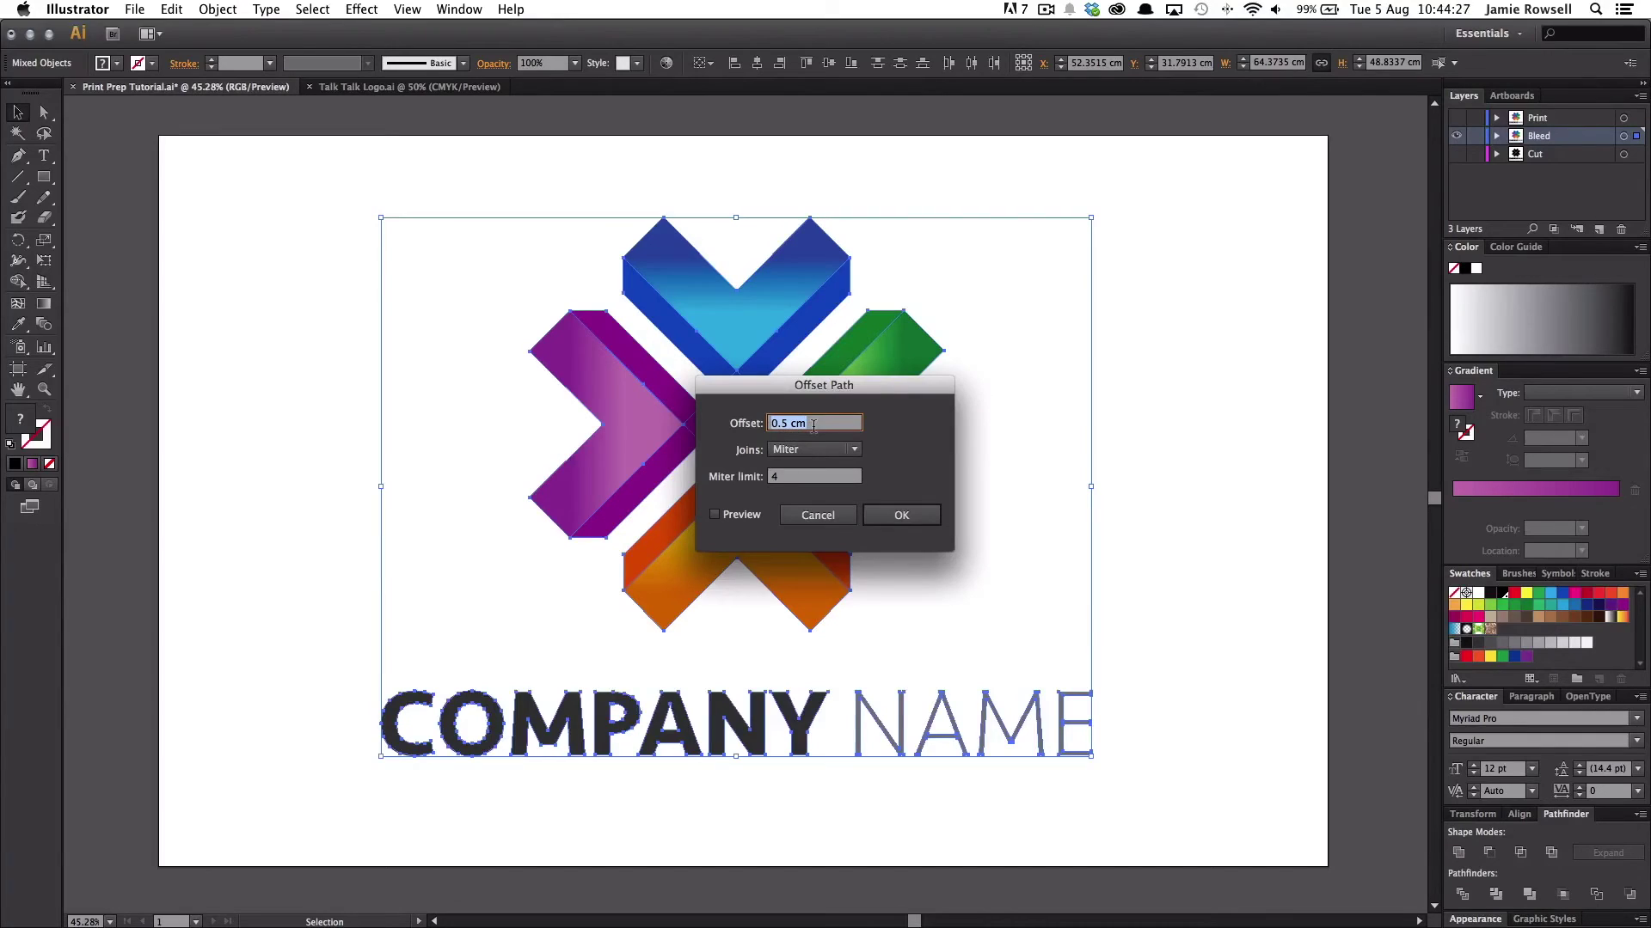
{"action": "left_click", "coordinate": [894, 515]}
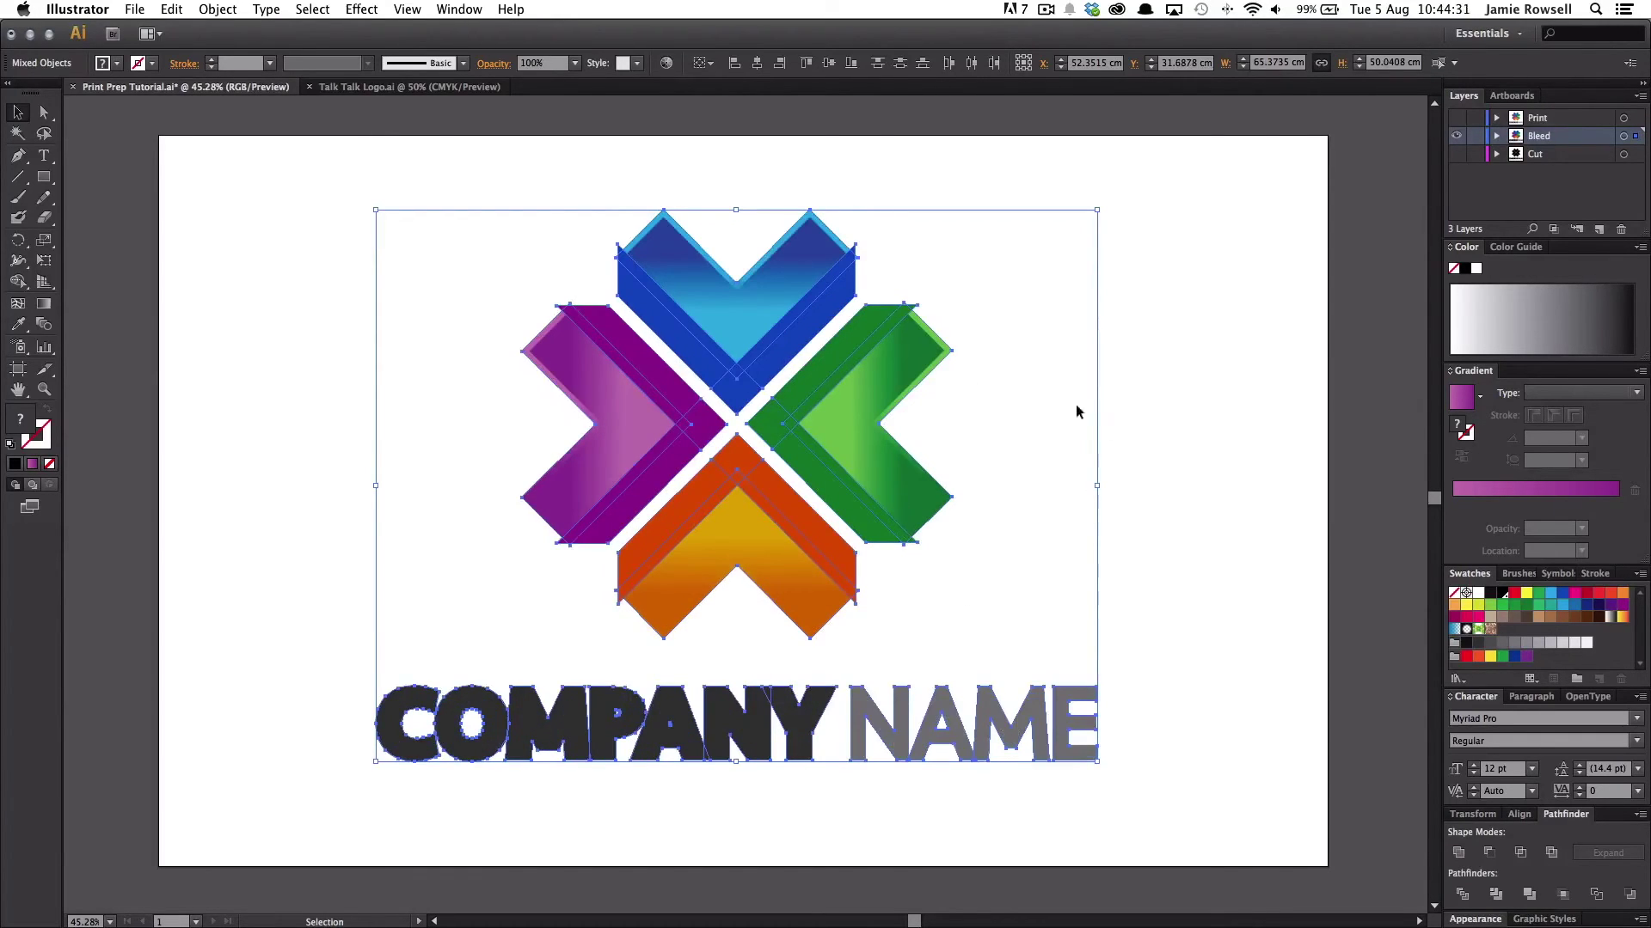
Deselect, zoom in slightly, show the Cut layer again and make Bleed active
{"action": "left_click", "coordinate": [1227, 470]}
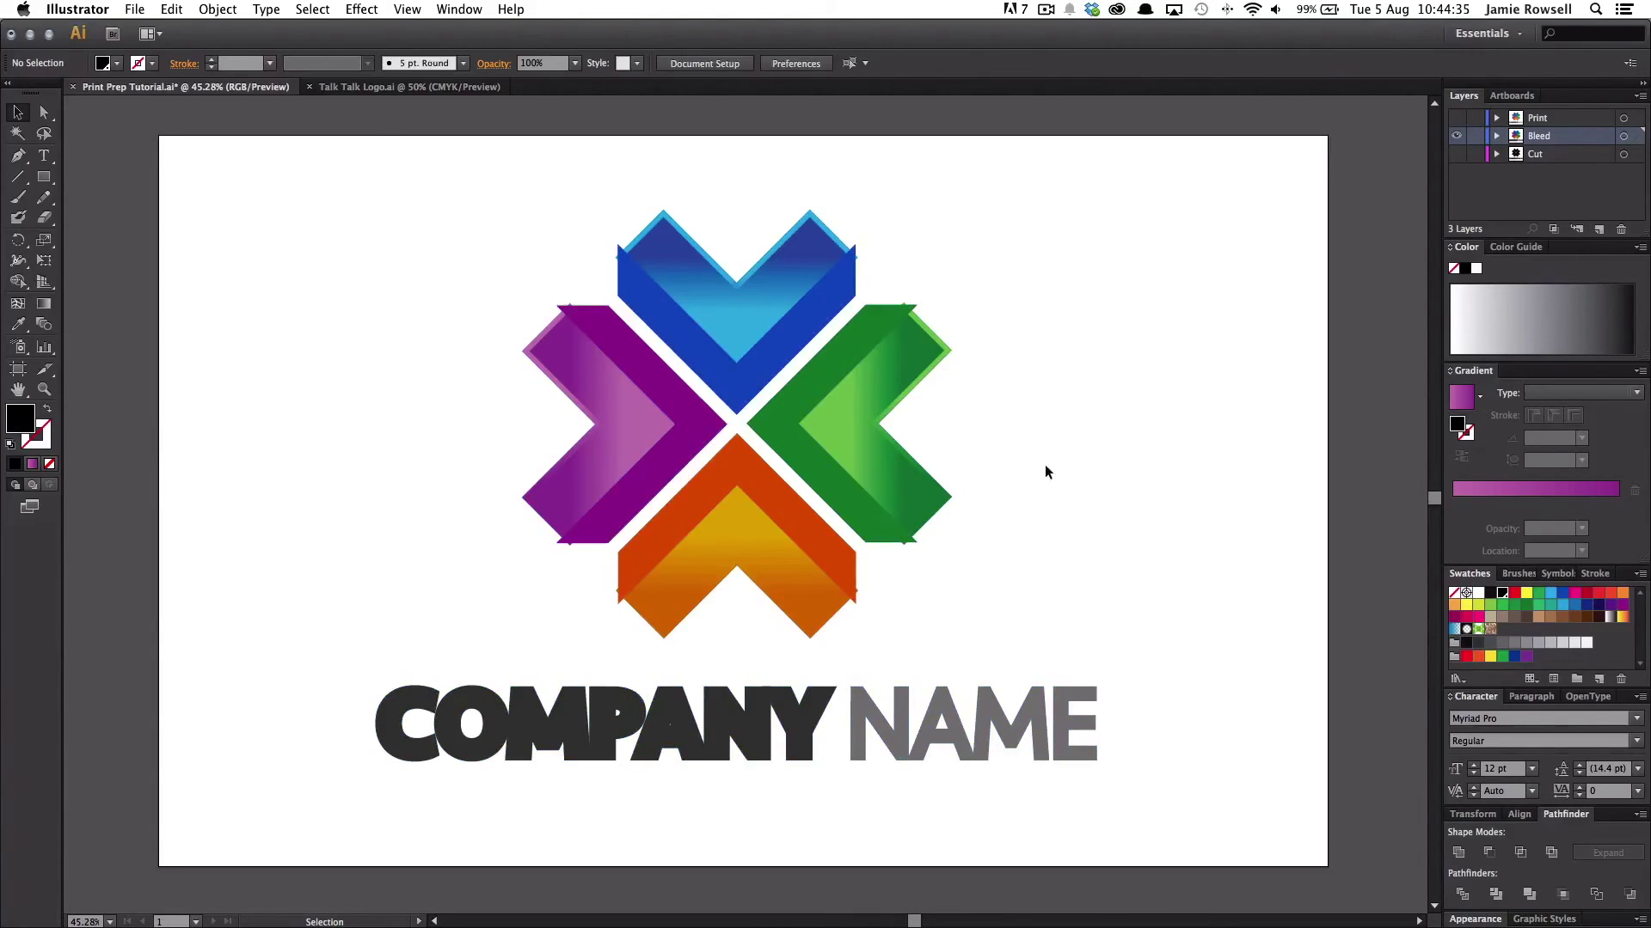
{"action": "key", "text": "super+equal"}
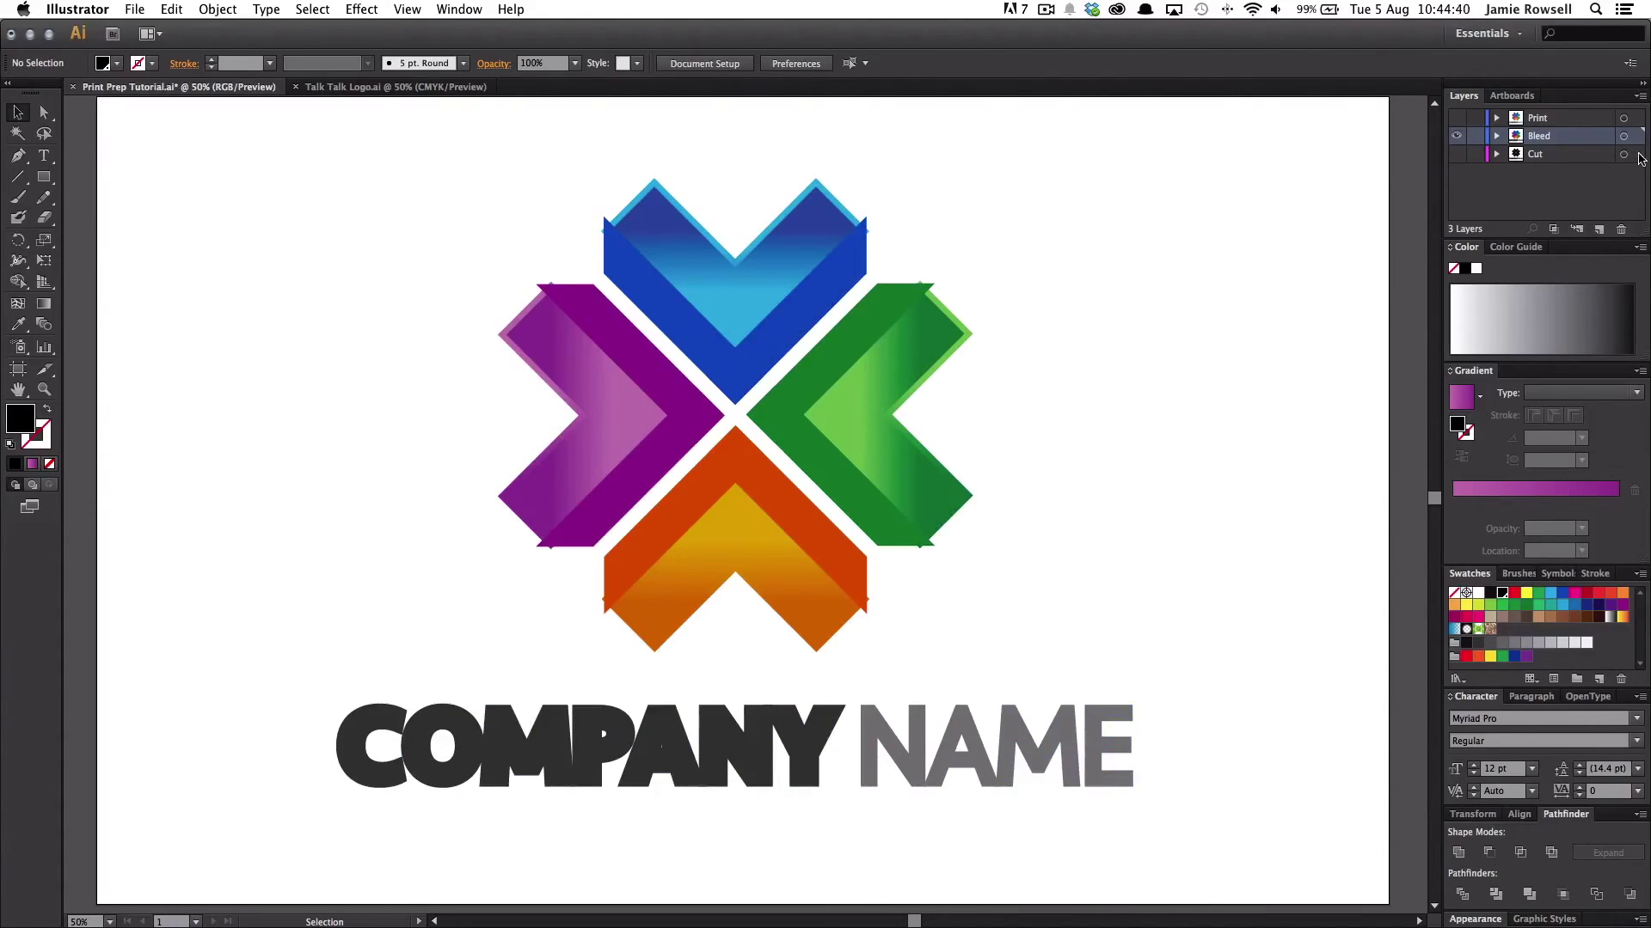
{"action": "left_click", "coordinate": [1455, 153]}
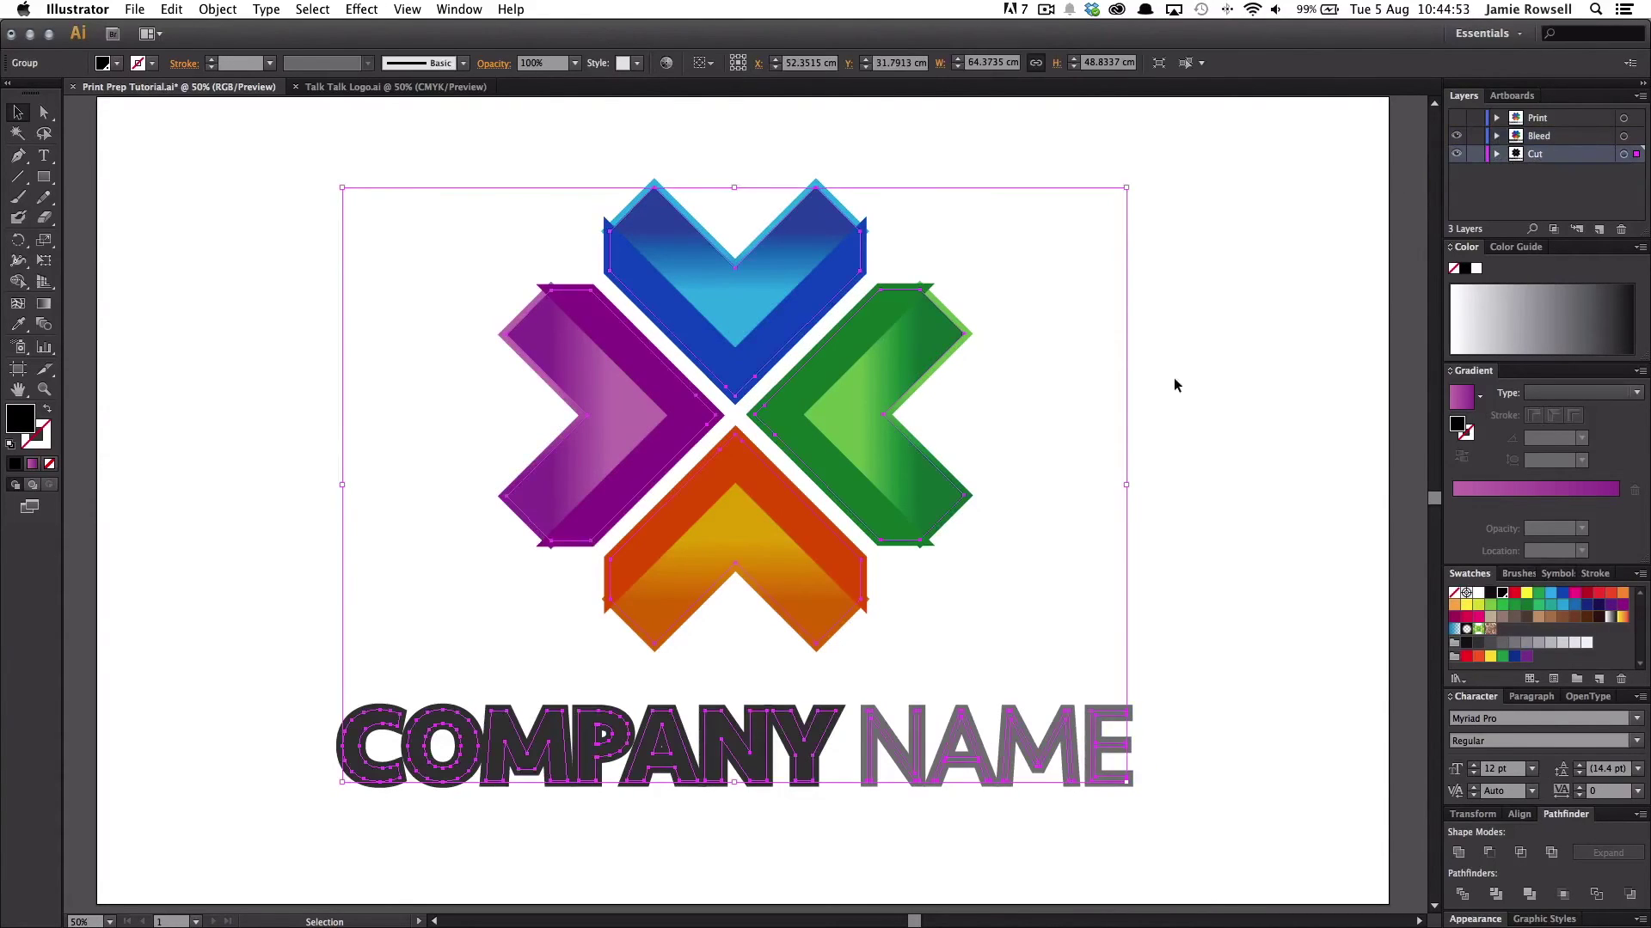
{"action": "left_click", "coordinate": [1216, 407]}
{"action": "left_click", "coordinate": [1551, 135]}
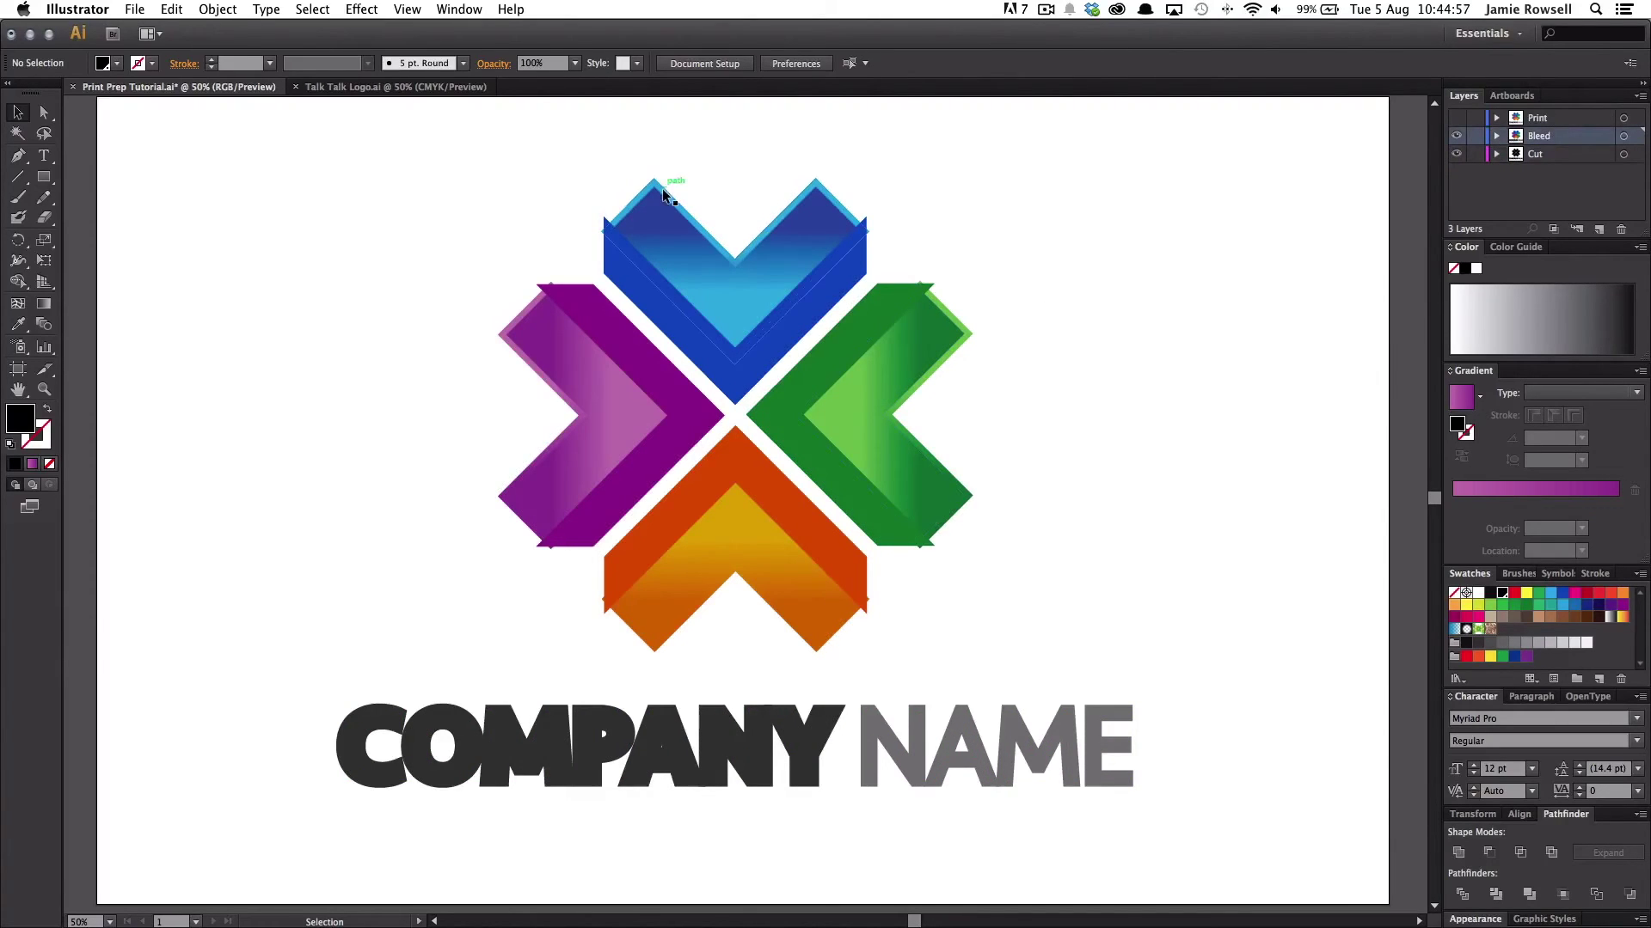
Zoom to the blue chevron and run a vertical blue gradient across its bleed shape
{"action": "key", "text": "z"}
{"action": "left_click_drag", "start_coordinate": [574, 175], "coordinate": [961, 351]}
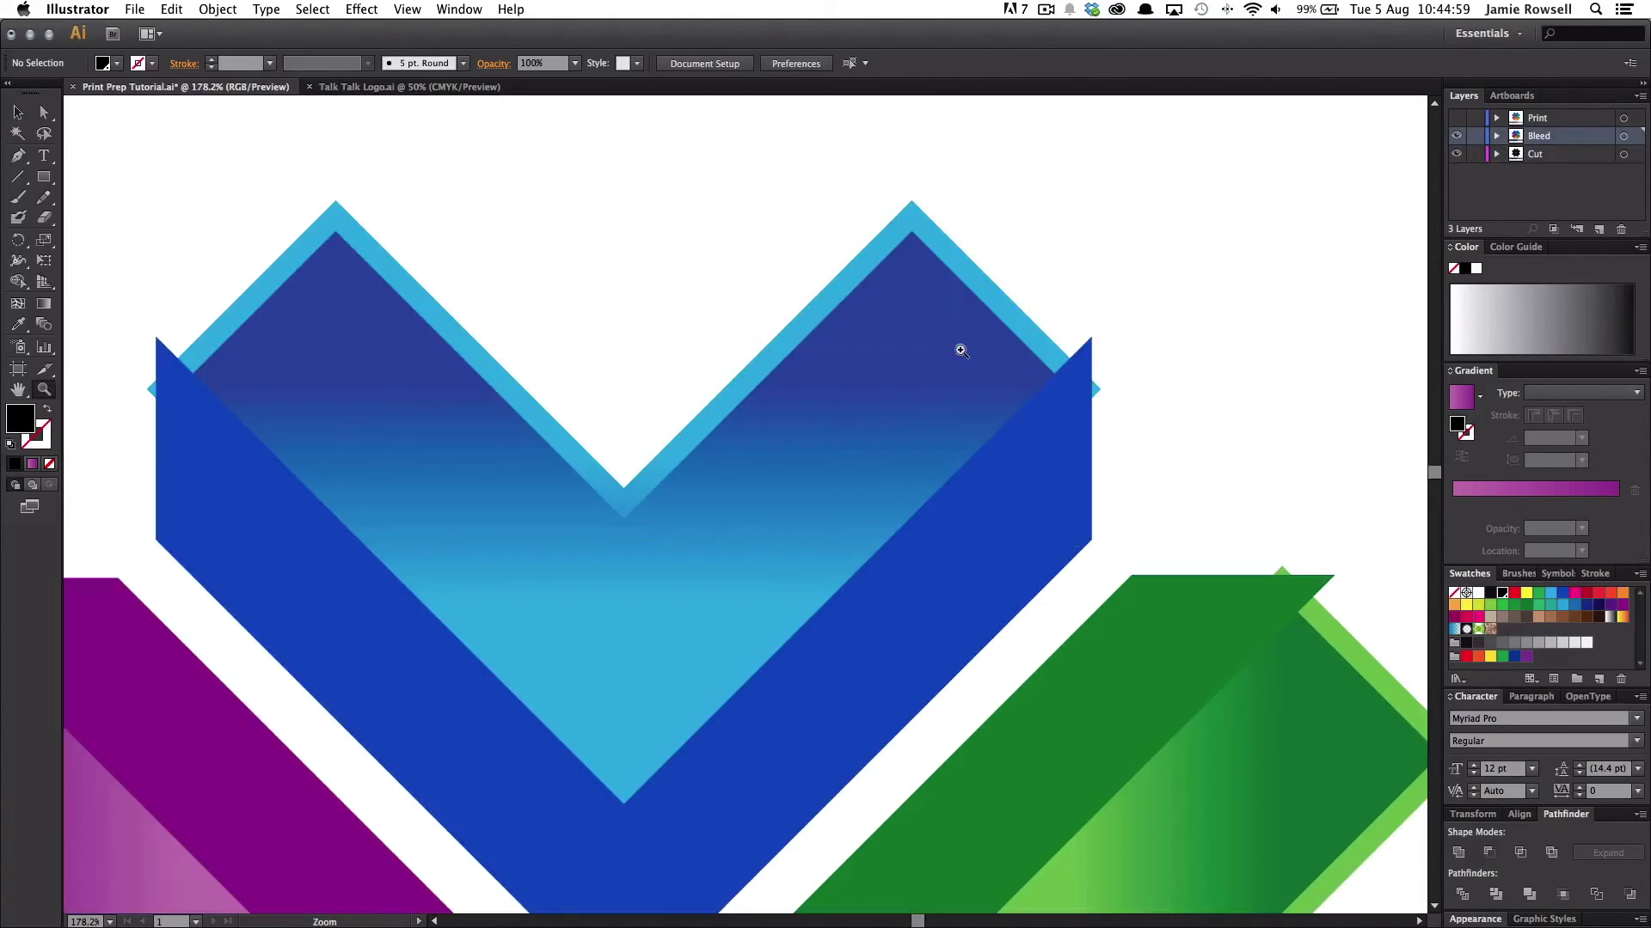
{"action": "left_click_drag", "start_coordinate": [647, 287], "coordinate": [733, 275]}
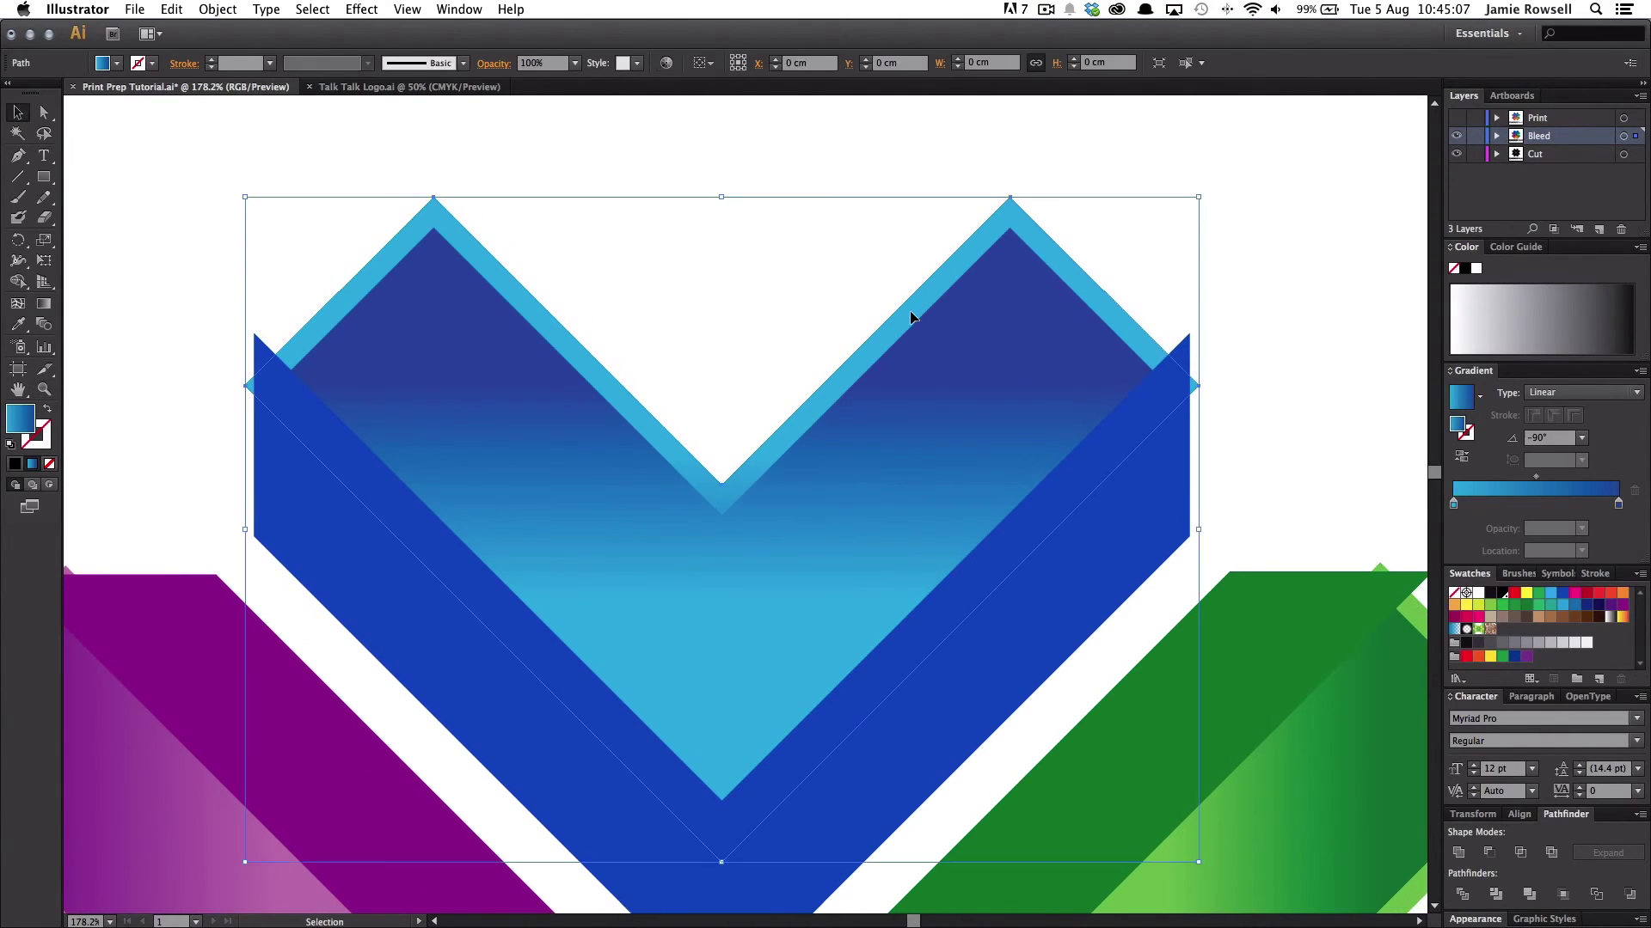
{"action": "key", "text": "g"}
{"action": "left_click_drag", "start_coordinate": [722, 646], "coordinate": [722, 327]}
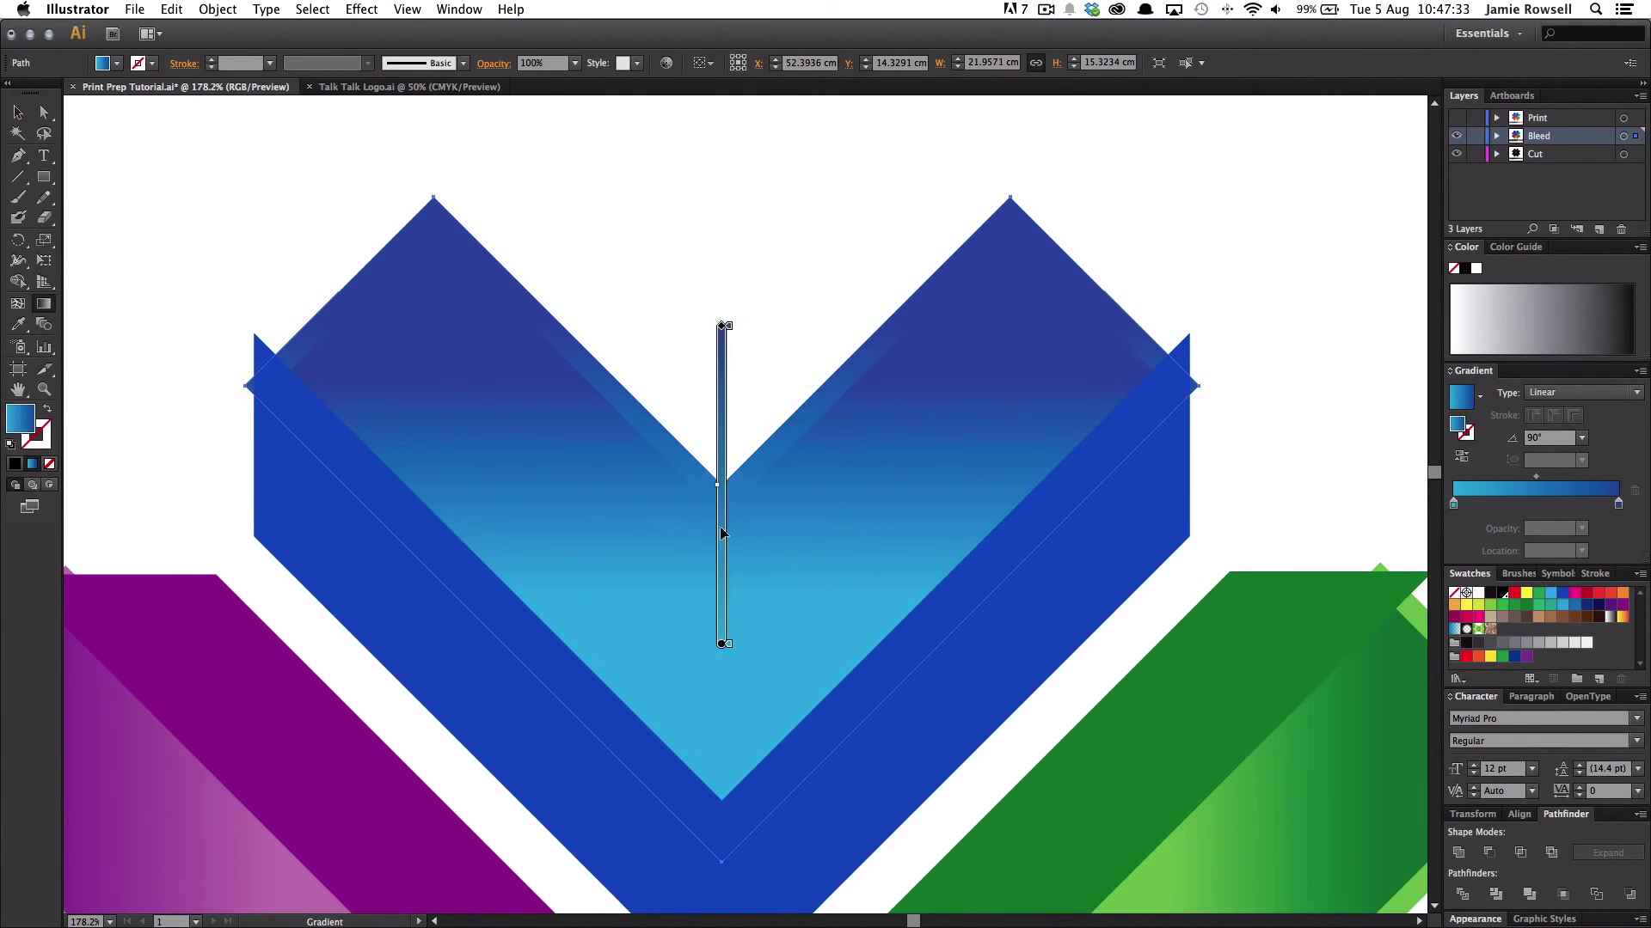
{"action": "mouse_move", "coordinate": [722, 645]}
{"action": "left_mouse_down"}
{"action": "mouse_move", "coordinate": [723, 379]}
{"action": "mouse_move", "coordinate": [722, 601]}
{"action": "left_mouse_up"}
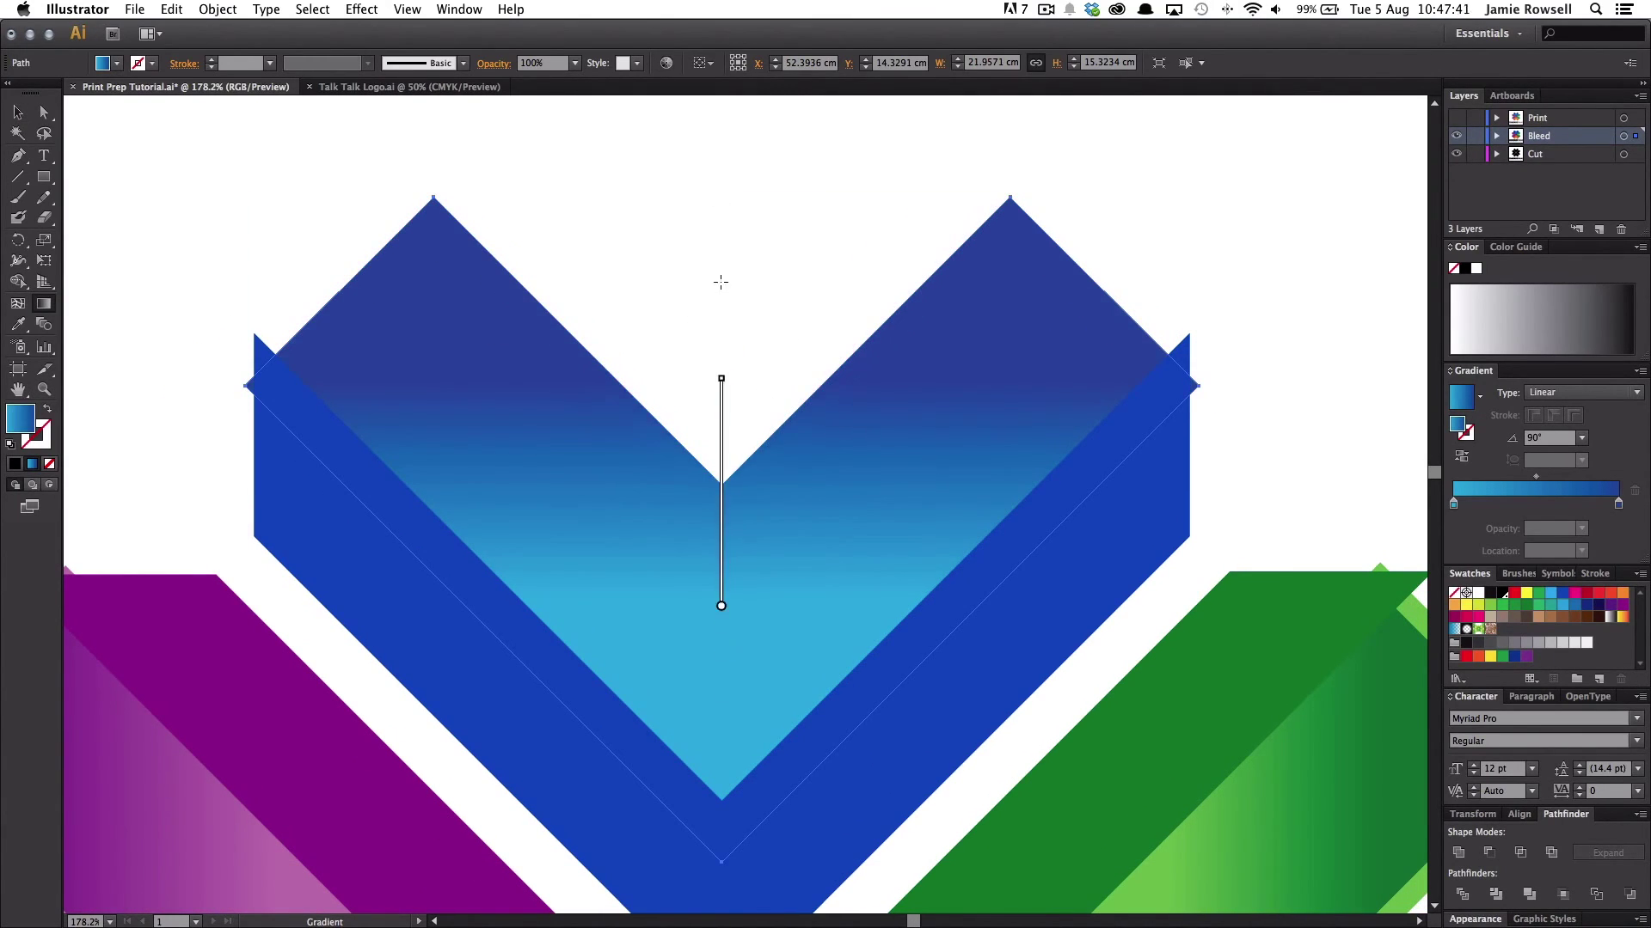
Move the blue bleed shape's top-right anchor so the side facet reaches the bleed edge
{"action": "key", "text": "v"}
{"action": "key", "text": "ctrl+shift+a"}
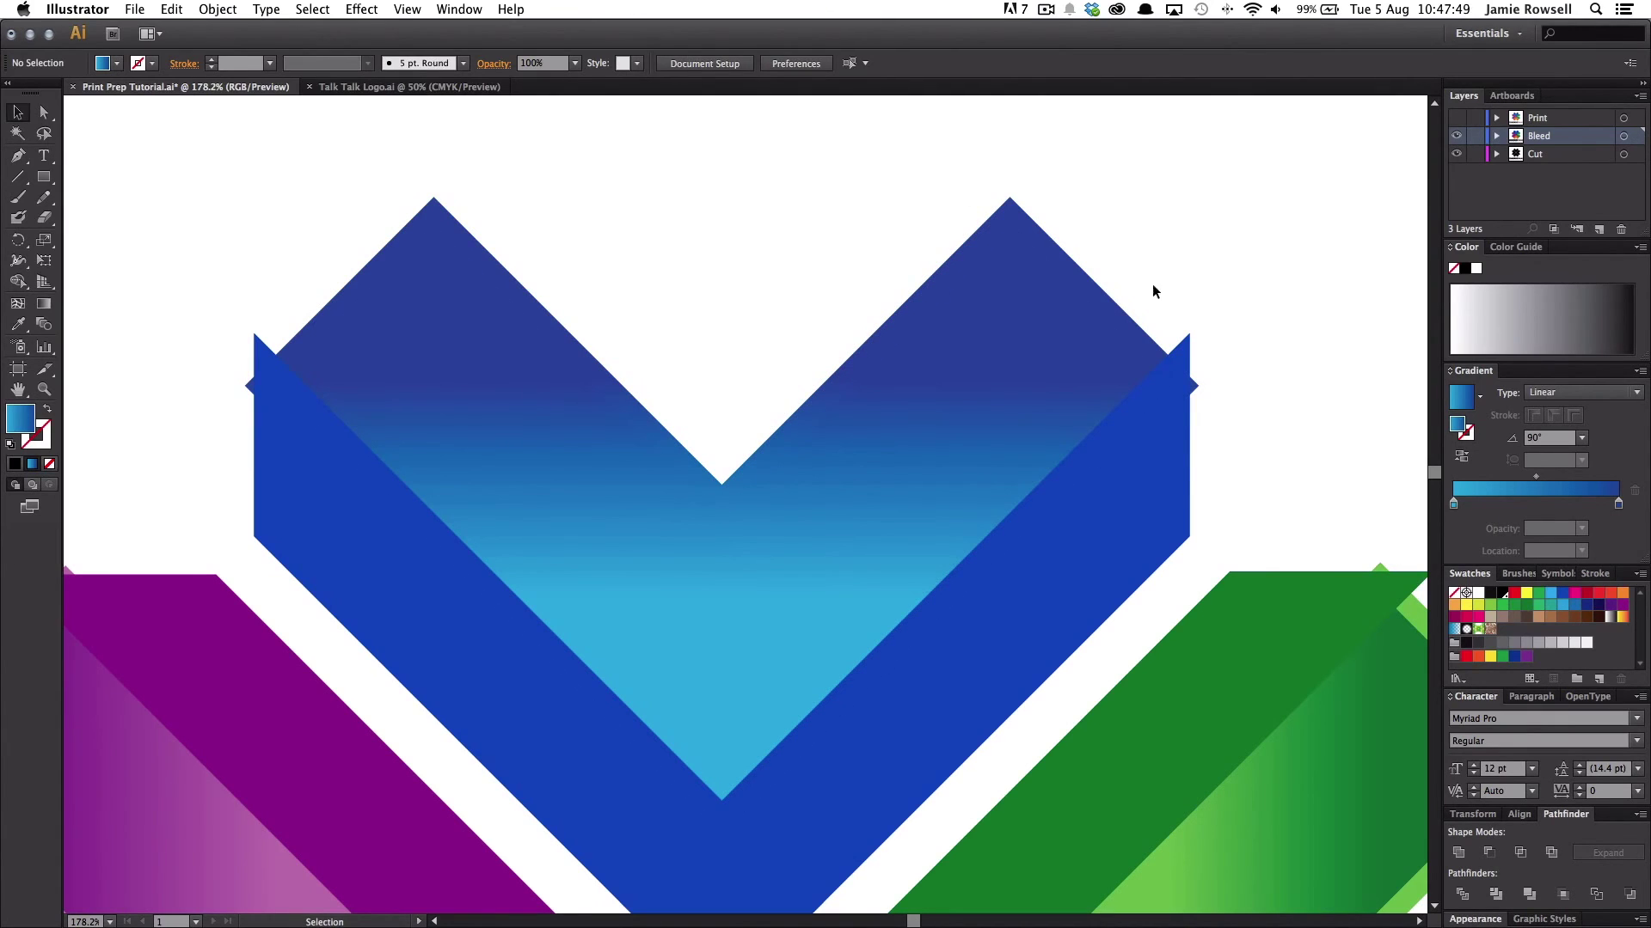
{"action": "key", "text": "a"}
{"action": "mouse_move", "coordinate": [1188, 333]}
{"action": "left_mouse_down"}
{"action": "mouse_move", "coordinate": [1214, 373]}
{"action": "mouse_move", "coordinate": [1200, 359]}
{"action": "left_mouse_up"}
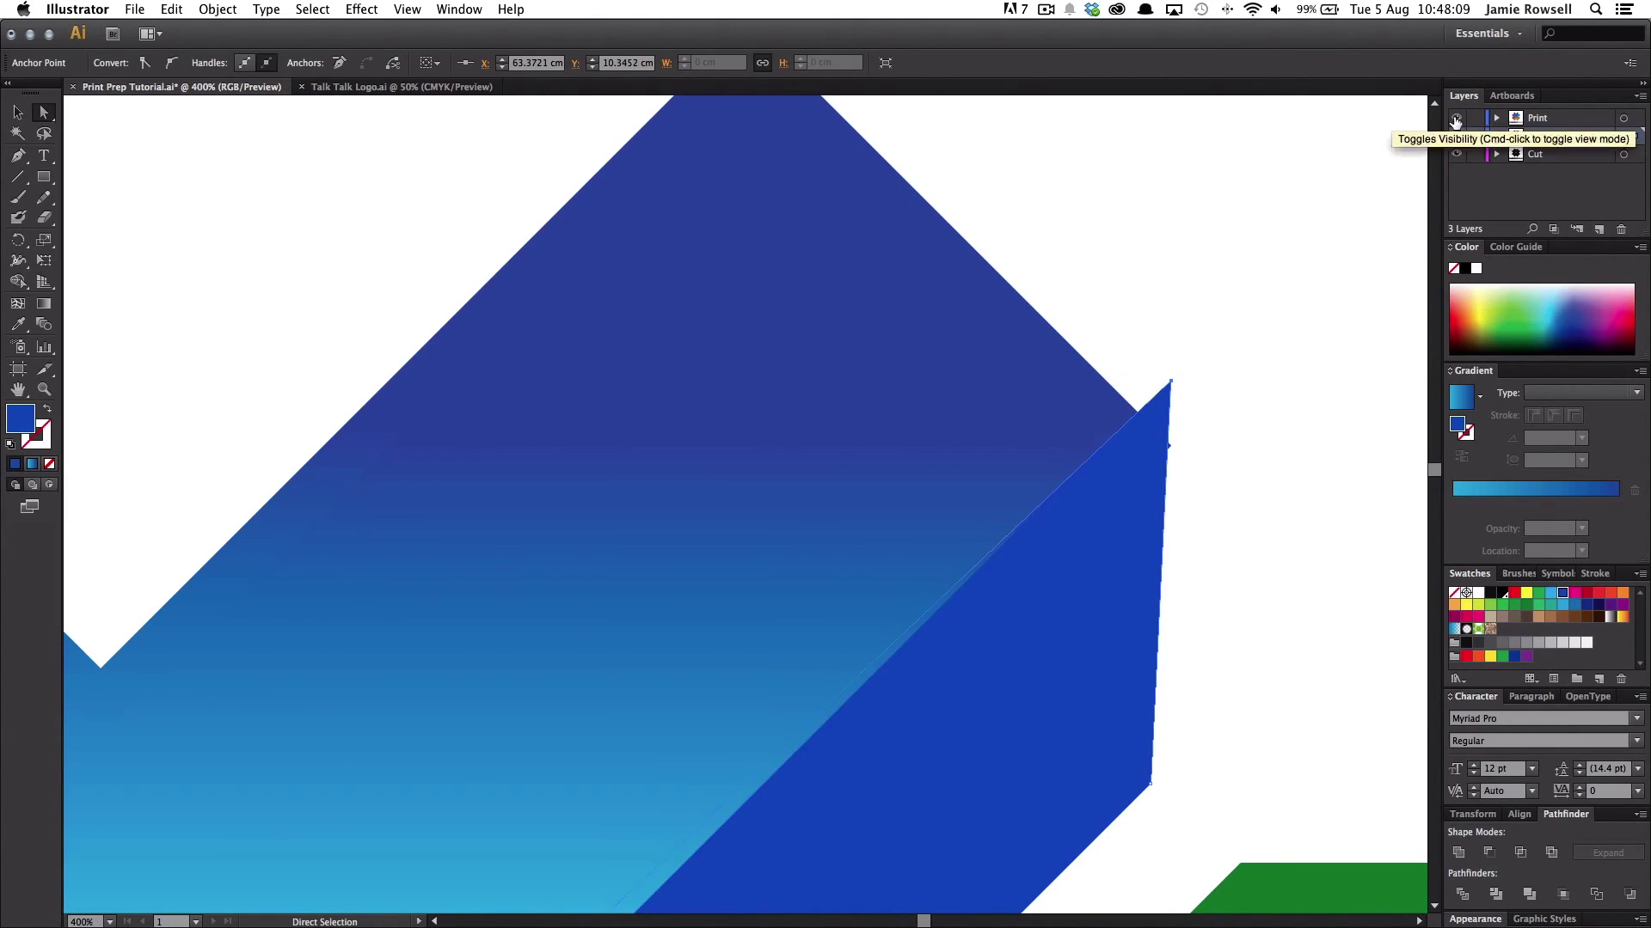
Show the Print layer and drag the blue chevron's top-left anchor down-left to the bleed edge
{"action": "left_click", "coordinate": [1455, 117]}
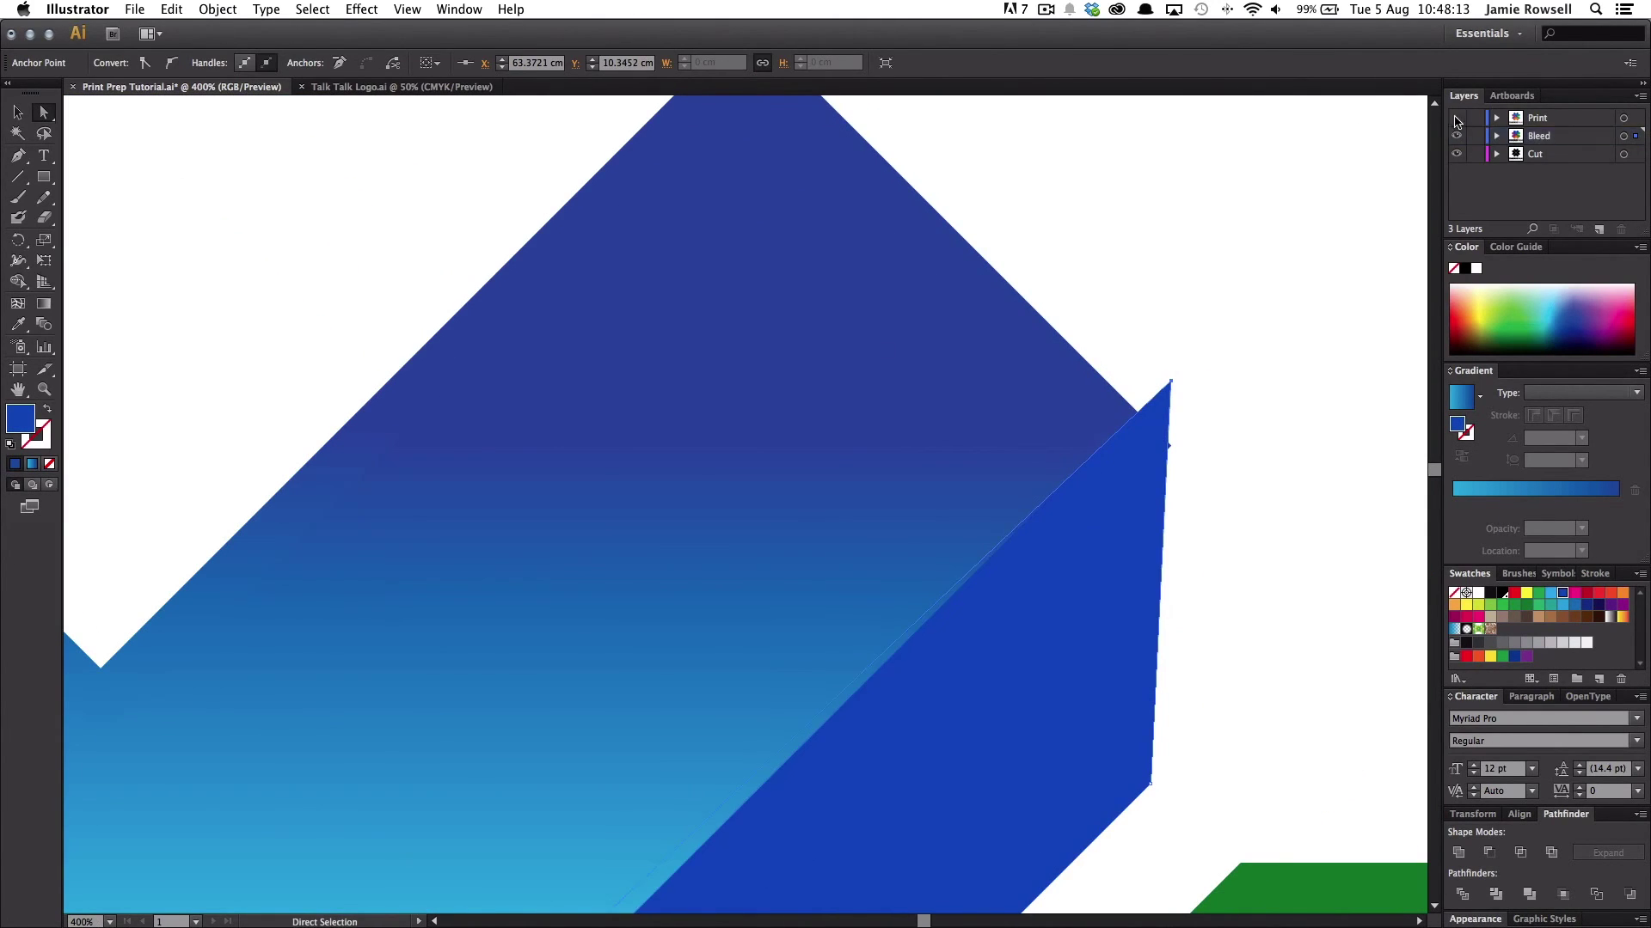
{"action": "key", "text": "v"}
{"action": "key", "text": "ctrl+shift+a"}
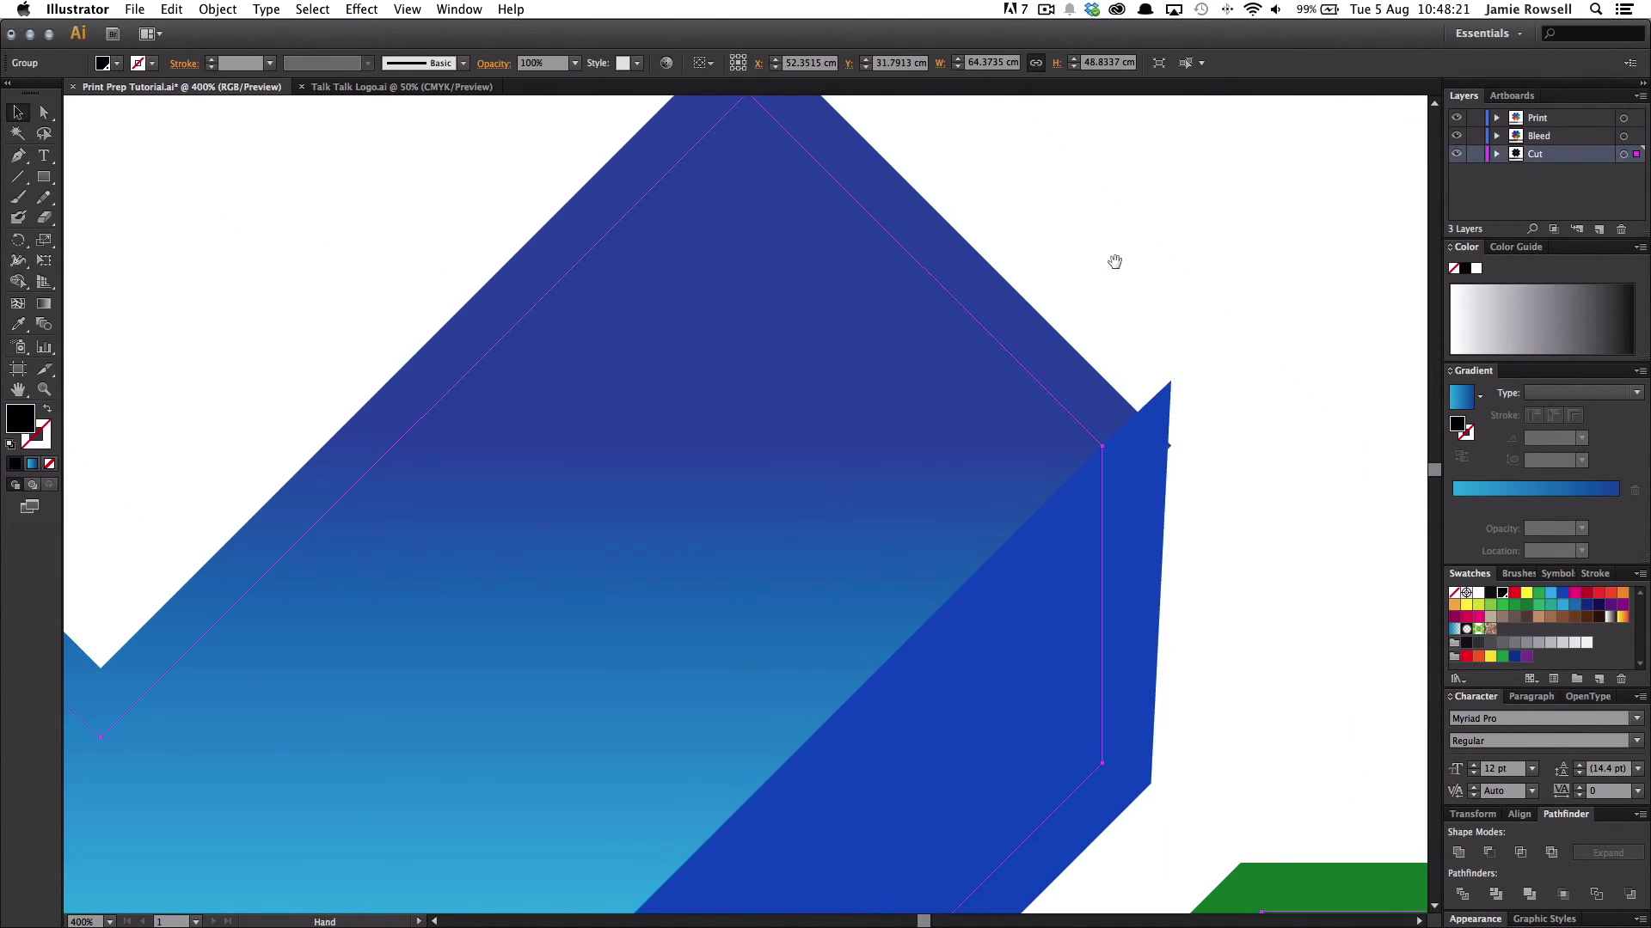
{"action": "scroll", "coordinate": [852, 410], "scroll_direction": "left", "scroll_amount": 5}
{"action": "scroll", "coordinate": [645, 351], "scroll_direction": "up", "scroll_amount": 10}
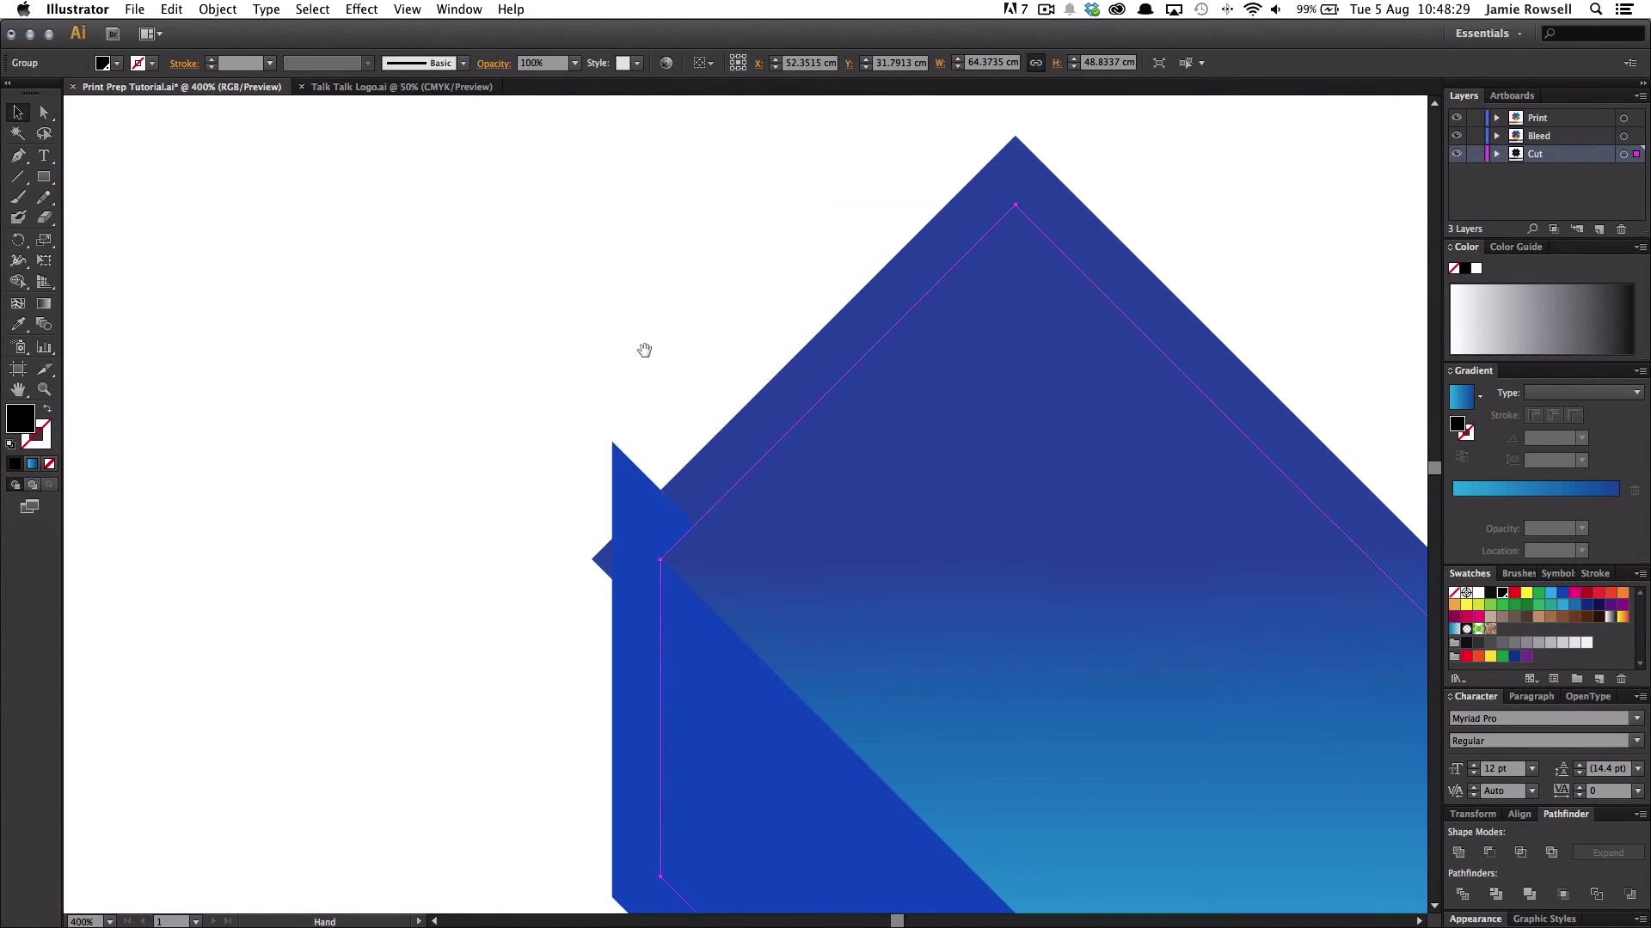
{"action": "left_click_drag", "start_coordinate": [612, 445], "coordinate": [583, 491]}
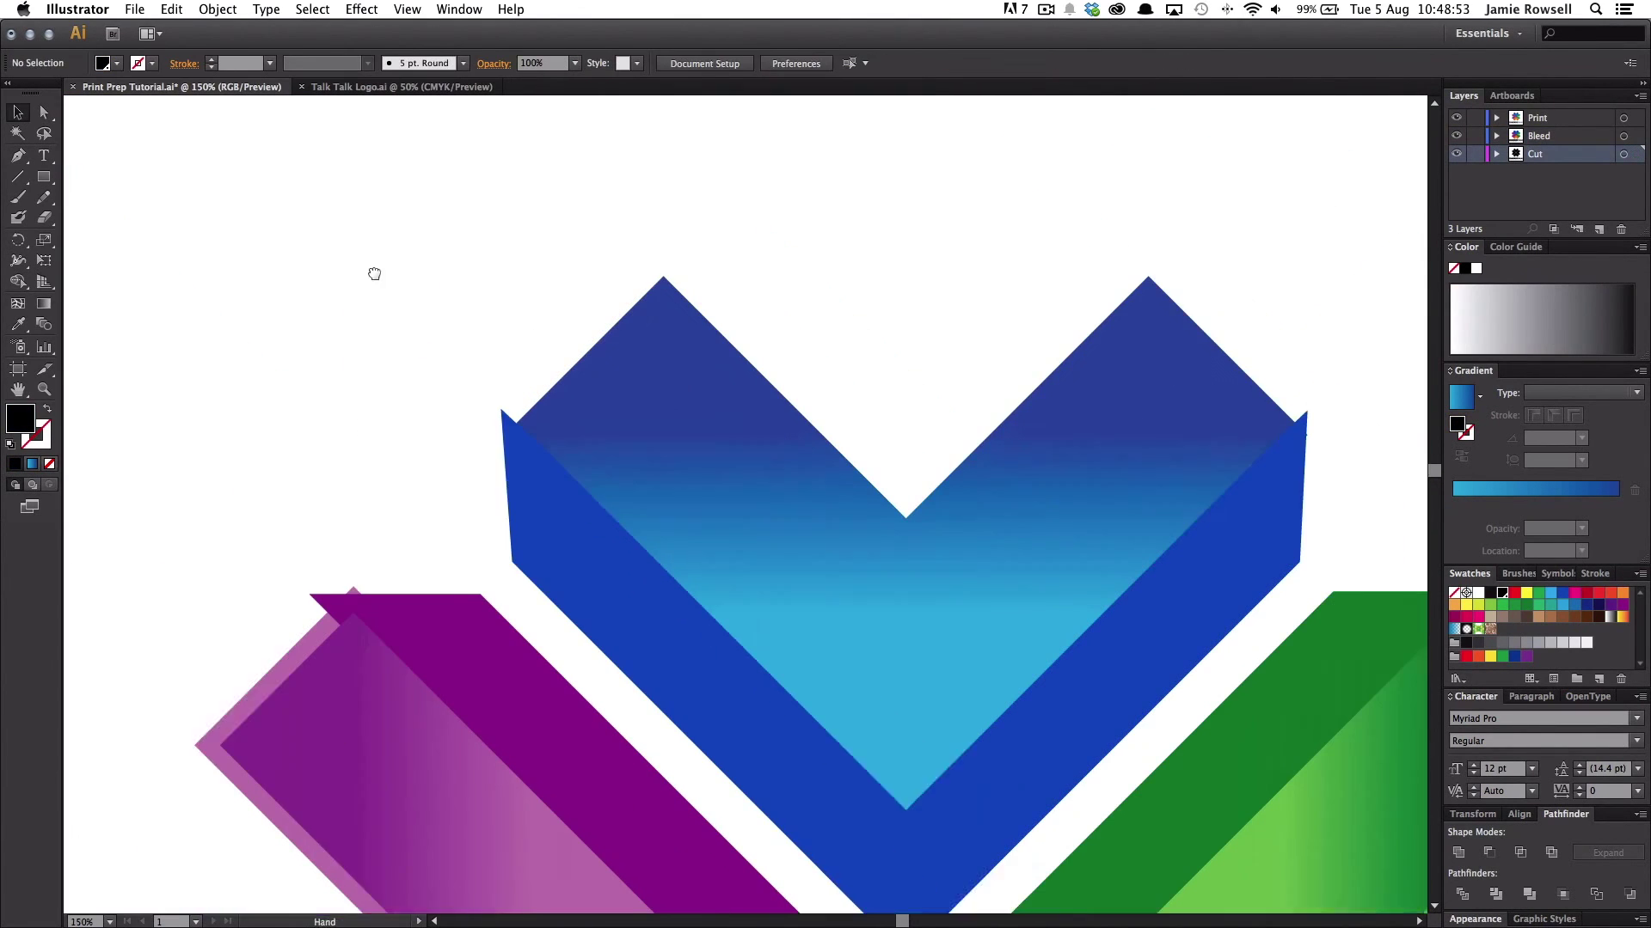
{"action": "scroll", "coordinate": [372, 272], "scroll_direction": "right", "scroll_amount": 5}
{"action": "scroll", "coordinate": [373, 273], "scroll_direction": "down", "scroll_amount": 2}
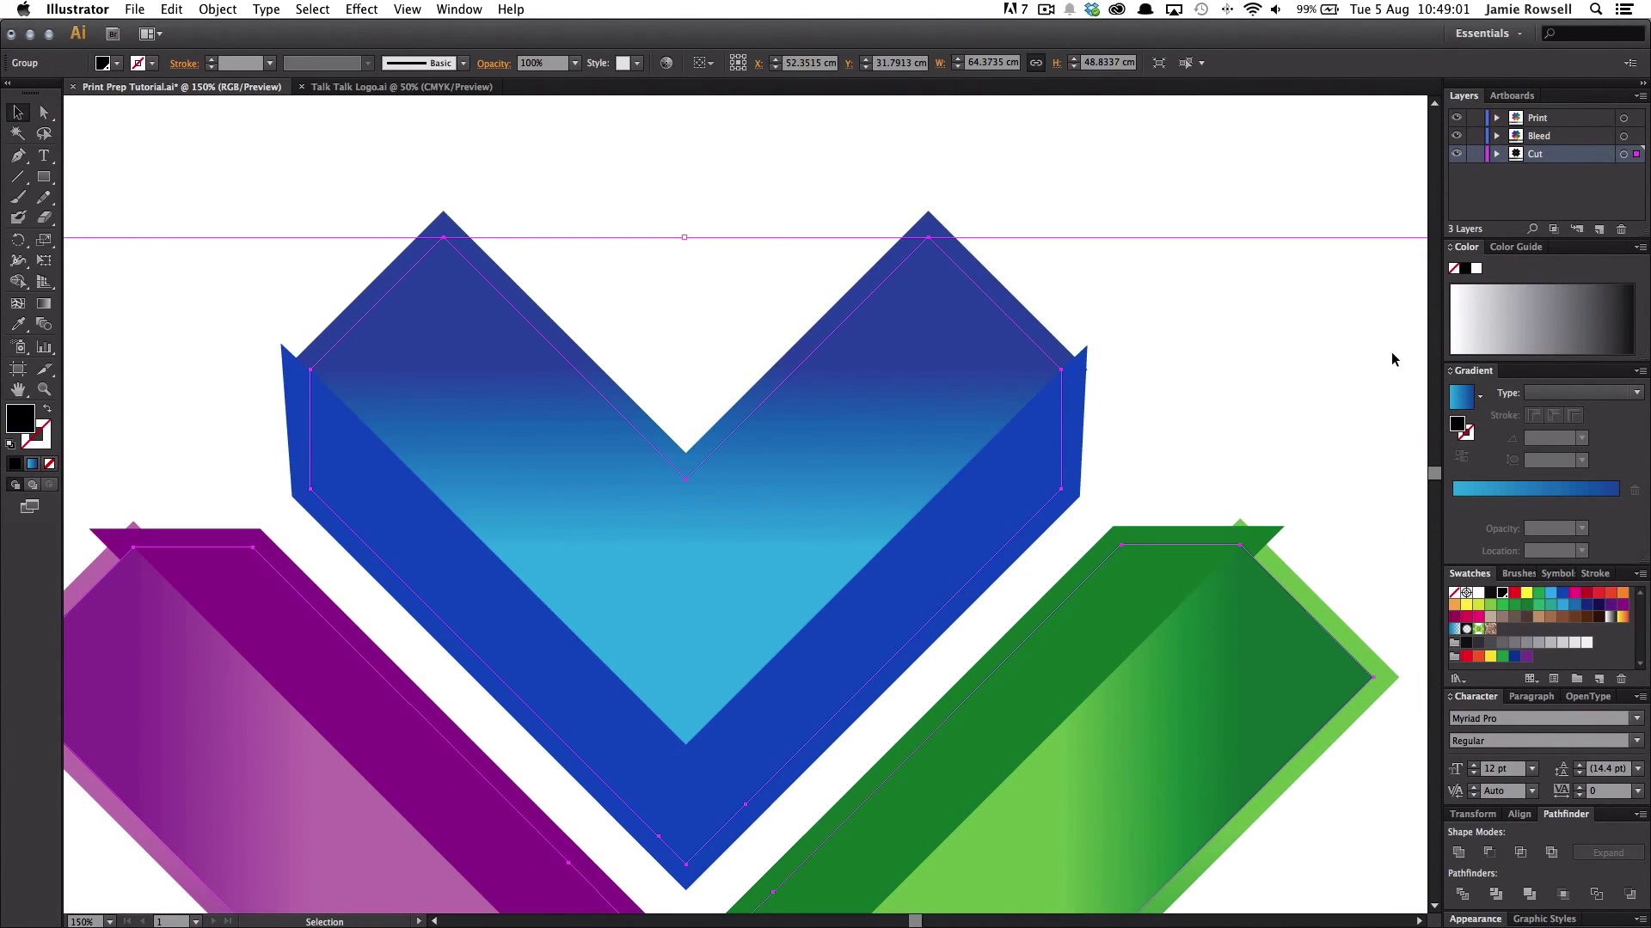